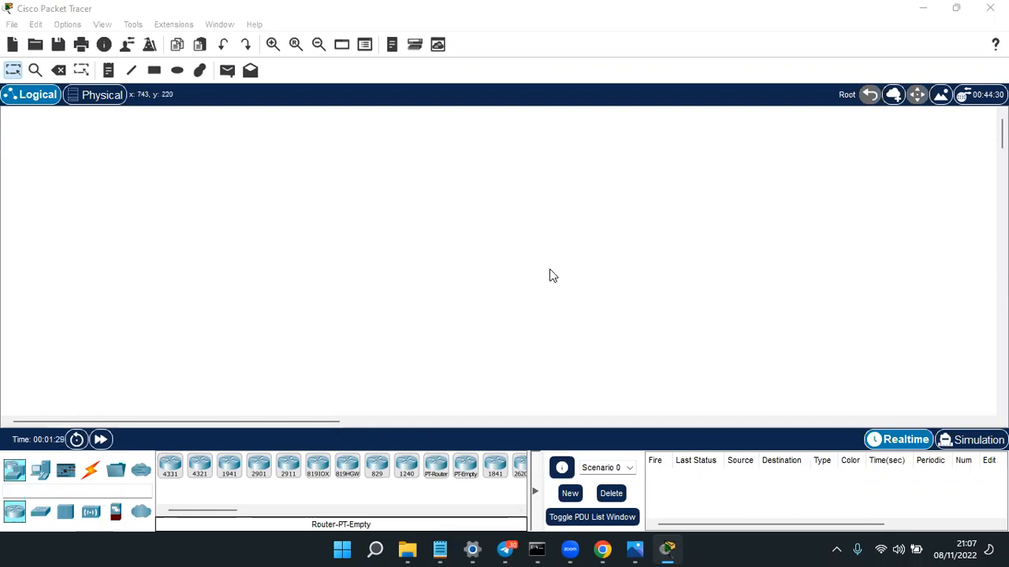
Check the reference topology image and place a PT-Switch in the logical workspace
left_click(640, 550)
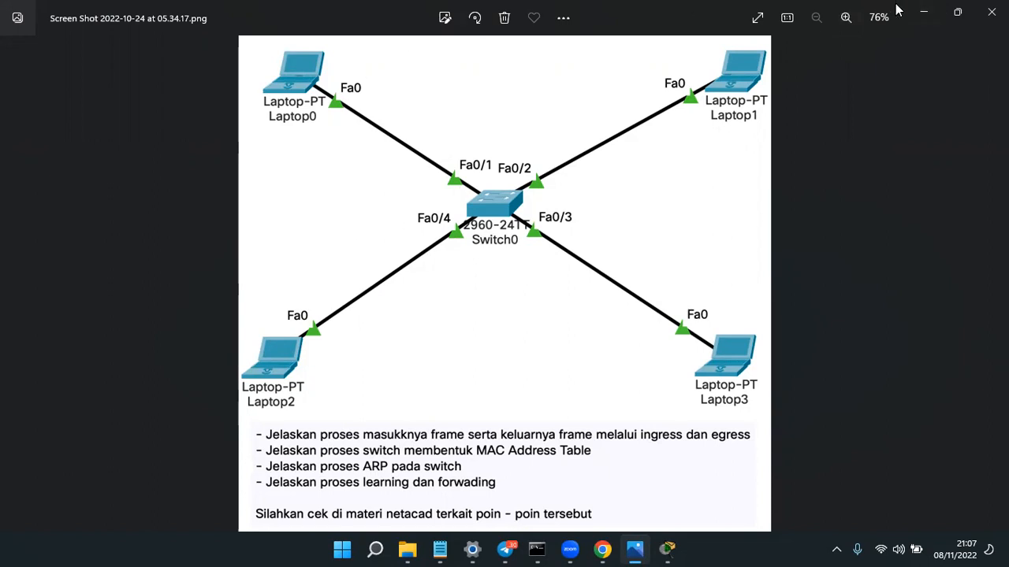
left_click(923, 12)
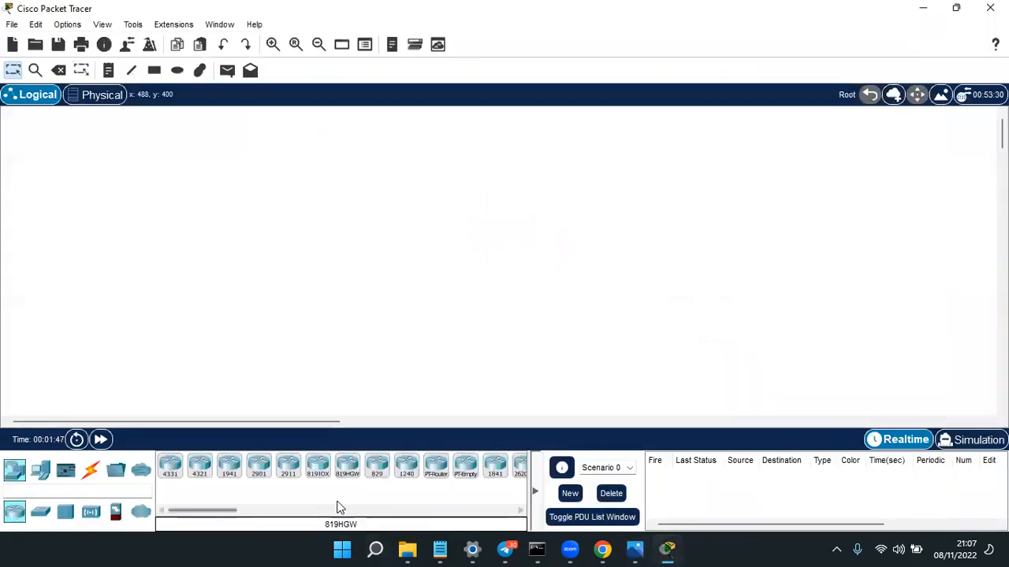
left_click(40, 513)
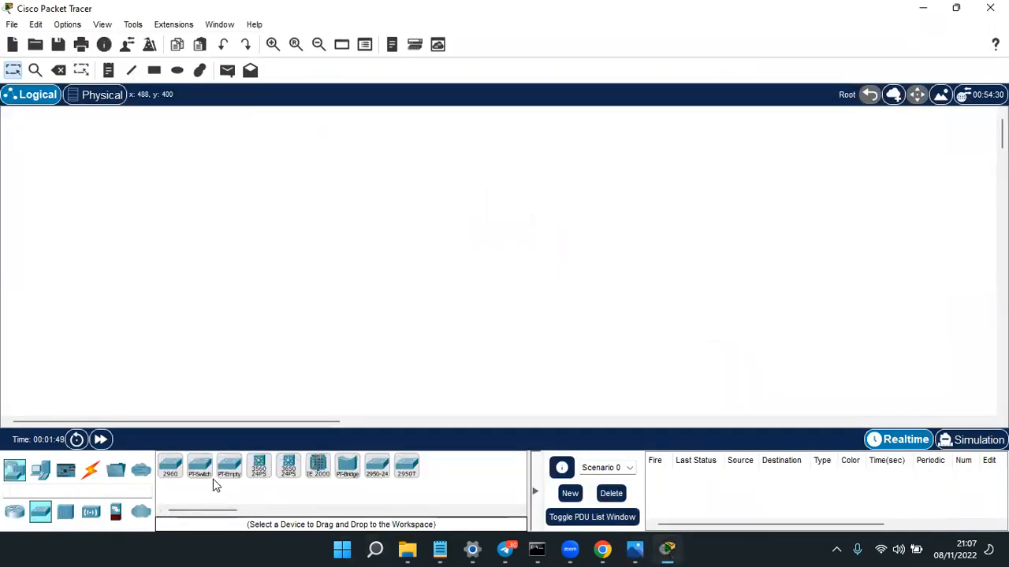
left_click_drag(201, 473, 309, 276)
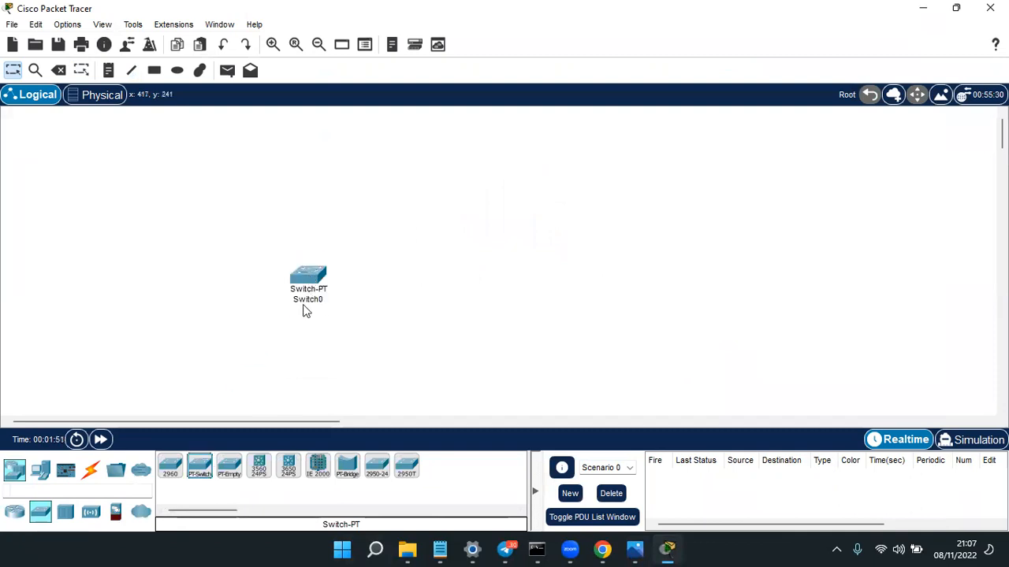
Place four laptops around Switch0, one at each corner of the topology
left_click(40, 471)
left_click_drag(200, 471, 189, 202)
left_click_drag(200, 471, 405, 381)
left_click_drag(418, 211, 420, 202)
Try to rename the upper-left laptop, Laptop0, as Laptop1
left_click(193, 223)
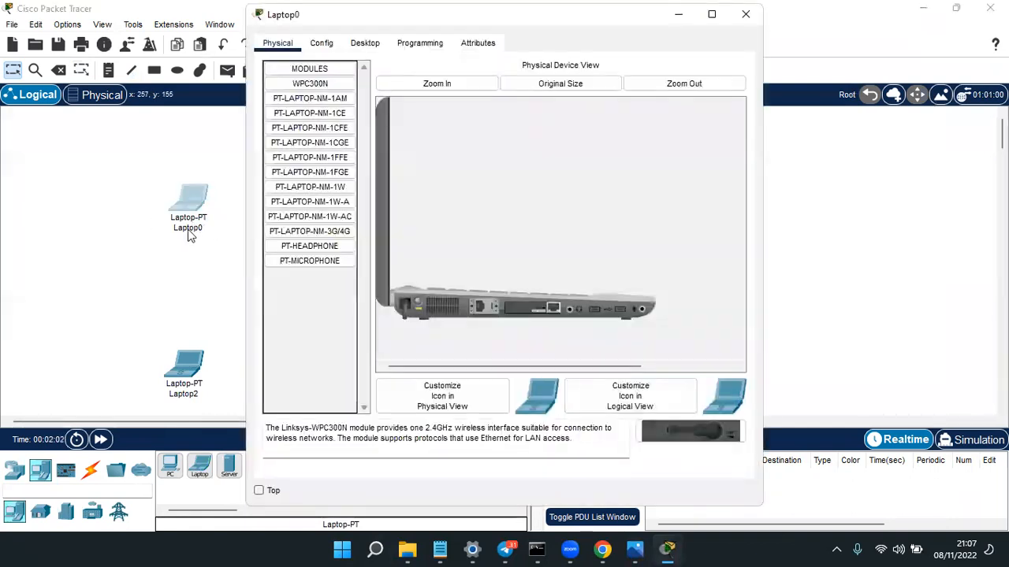
left_click(191, 230)
left_click(204, 229)
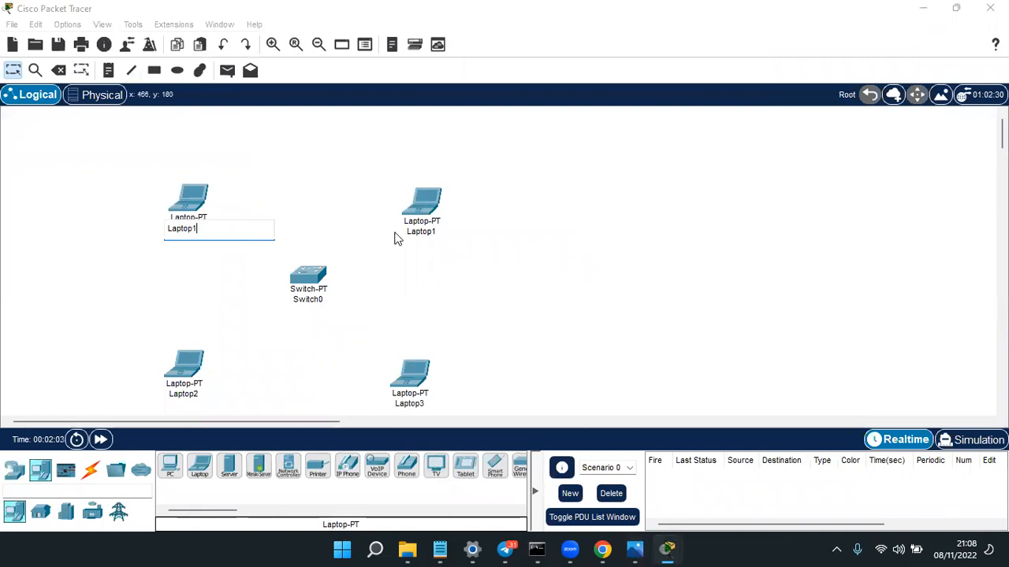
left_click(417, 244)
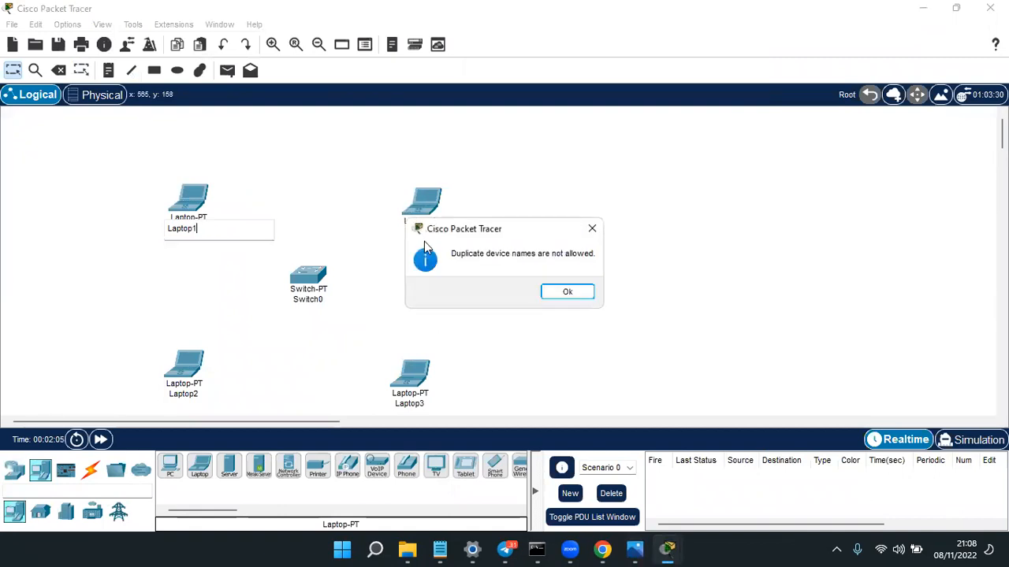
key("Return")
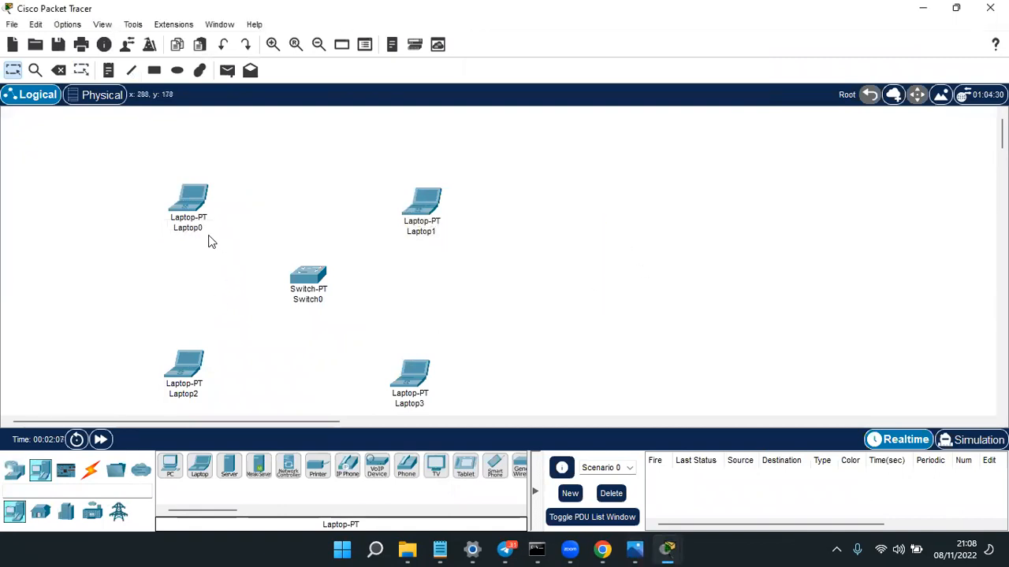
Rename the lower-left laptop as Laptop4
left_click(198, 396)
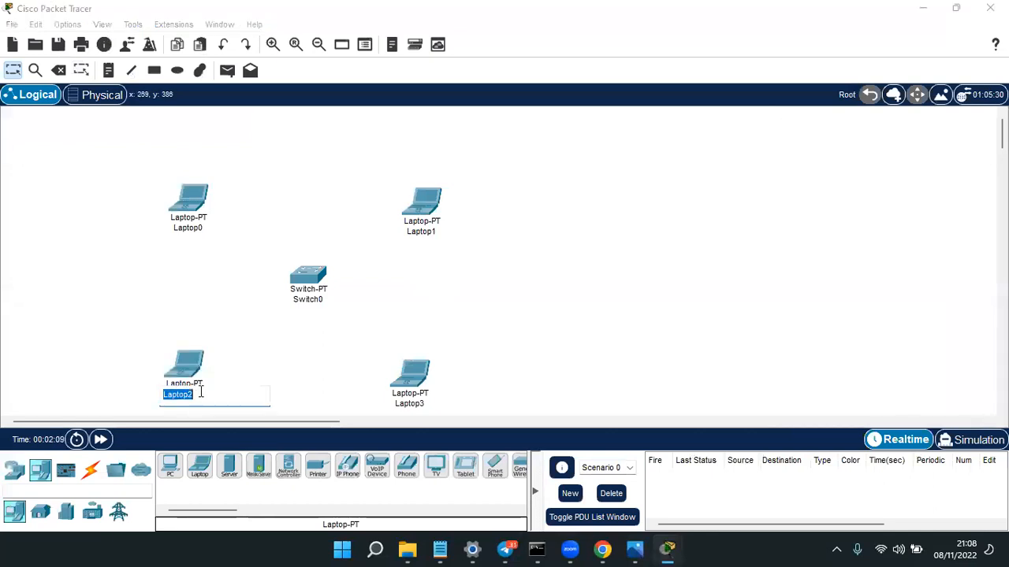
left_click(208, 397)
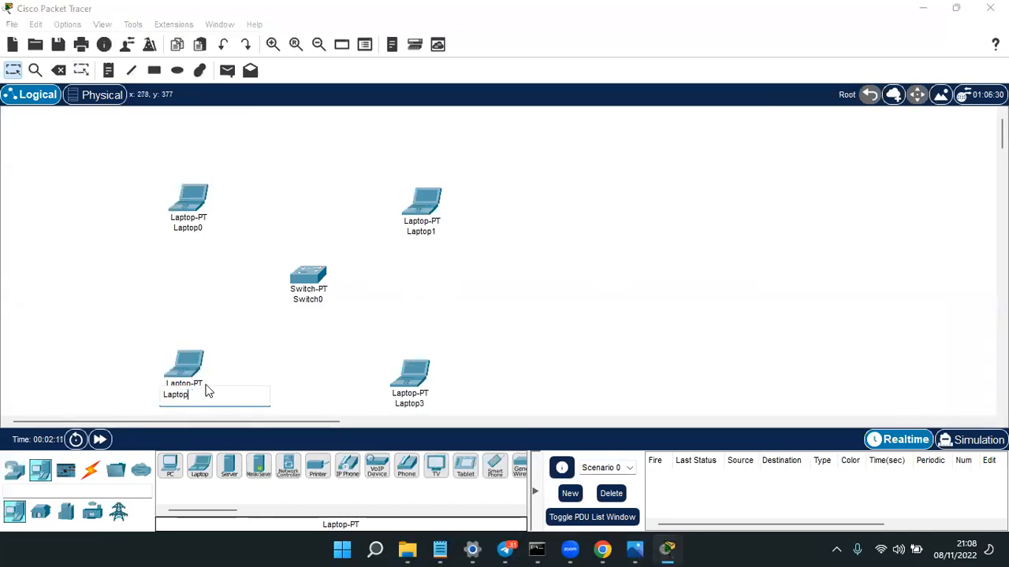
type("4")
key("Return")
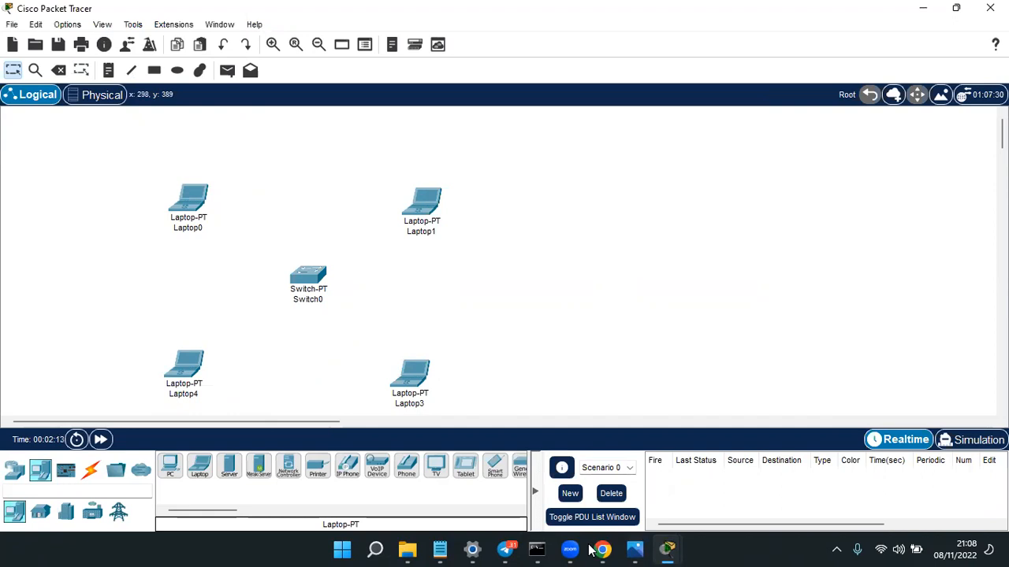
Nudge the right-hand laptops up slightly and rename the upper-right laptop as Laptop2 and the upper-left laptop as Laptop1
left_click_drag(417, 374, 422, 315)
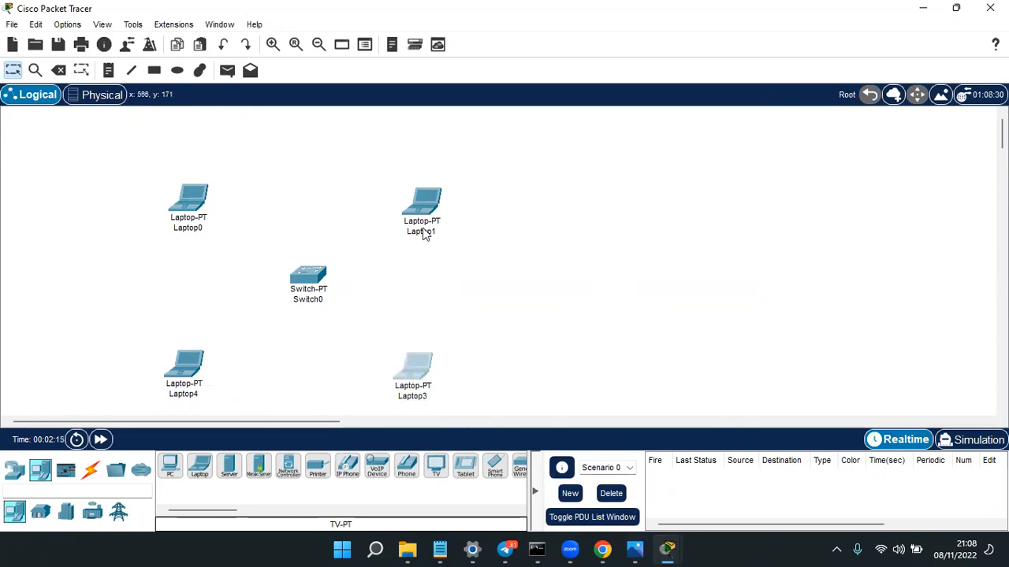
left_click(201, 213)
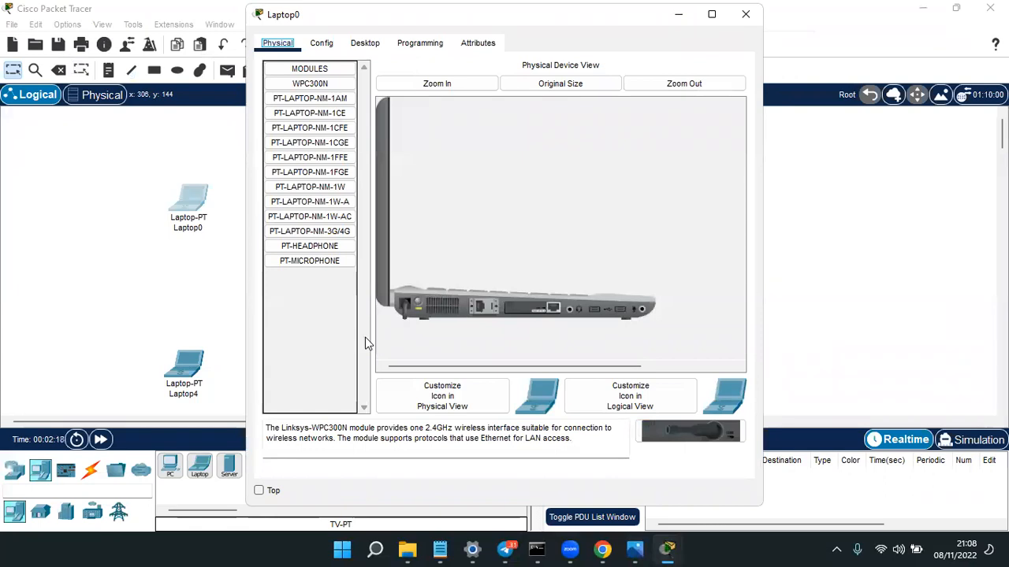
left_click(424, 209)
left_click(745, 14)
left_click(432, 225)
left_click(432, 227)
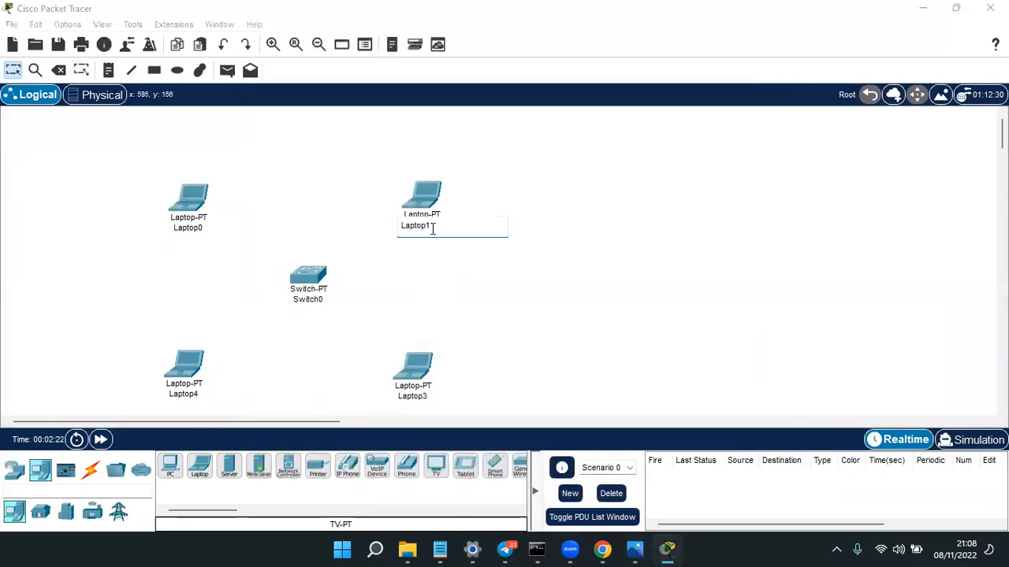
left_click(198, 228)
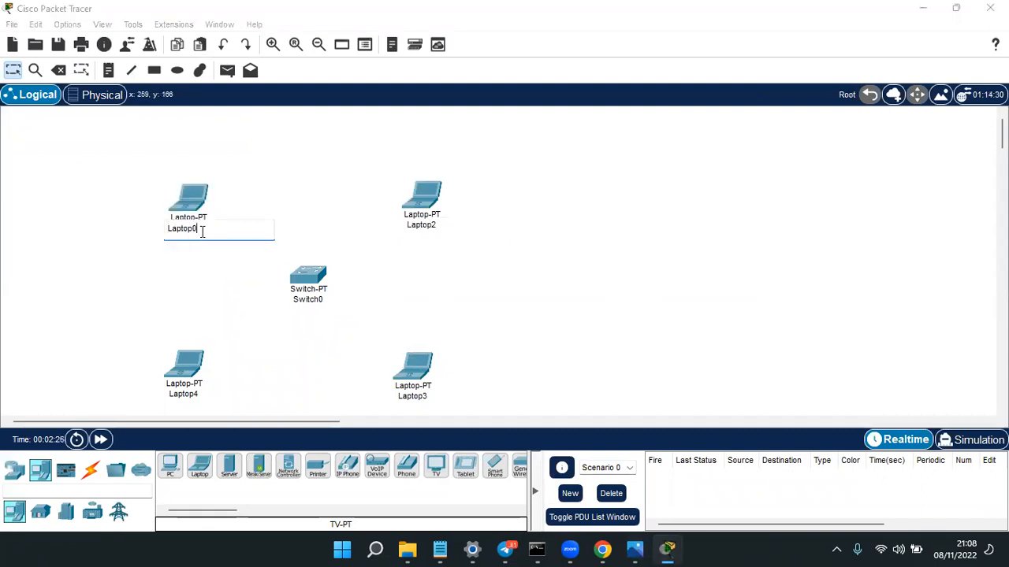
left_click(242, 268)
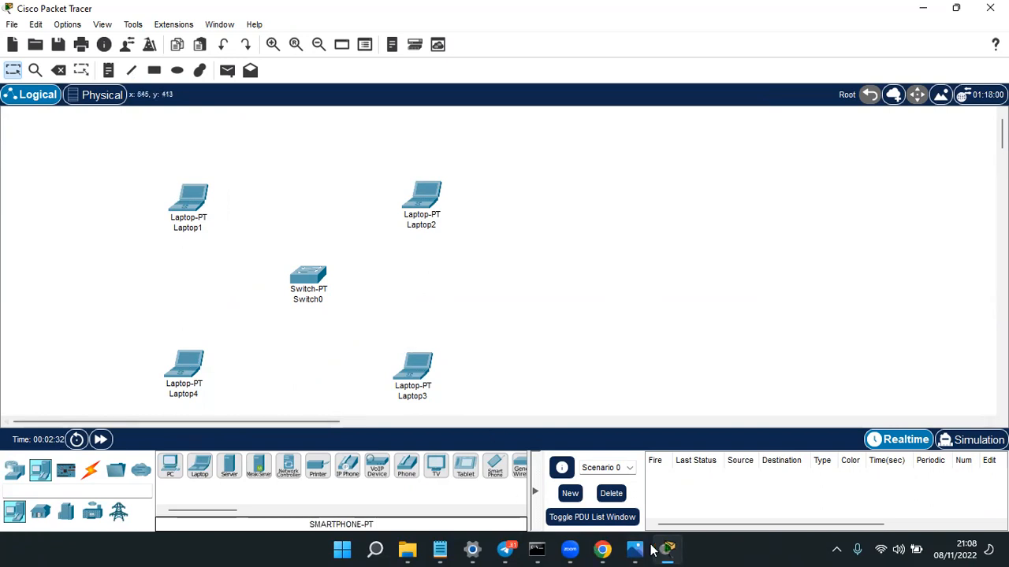
Connect Laptop1 to Switch0 with a copper straight-through cable between their FastEthernet ports
left_click(90, 469)
left_click(229, 467)
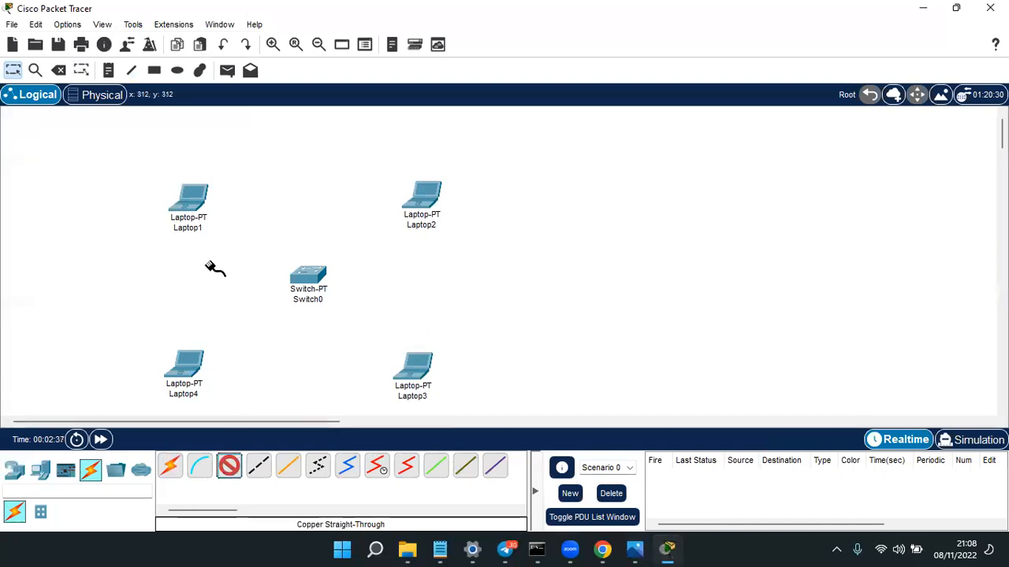
left_click(195, 208)
left_click(278, 266)
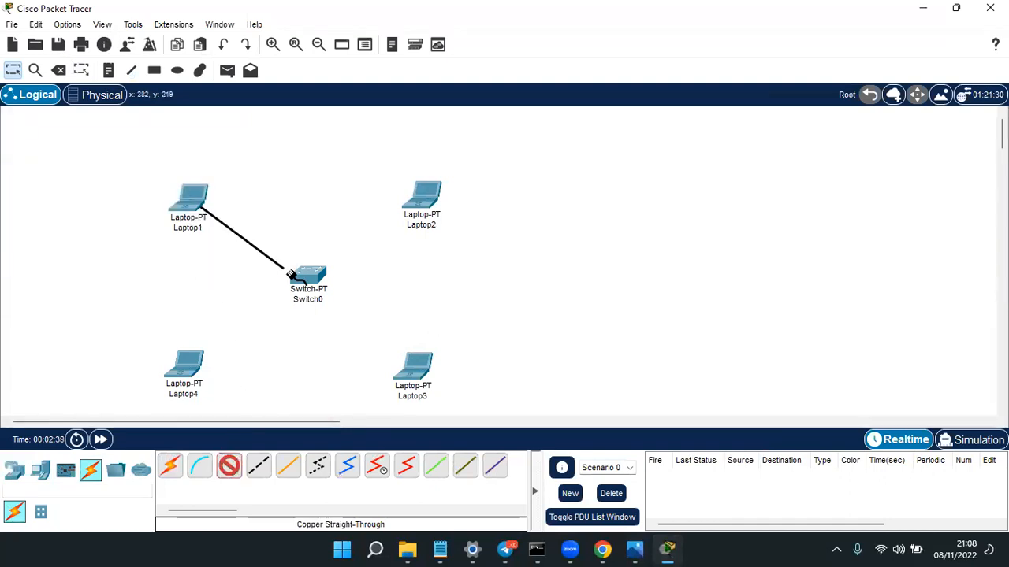
left_click(306, 276)
left_click(353, 313)
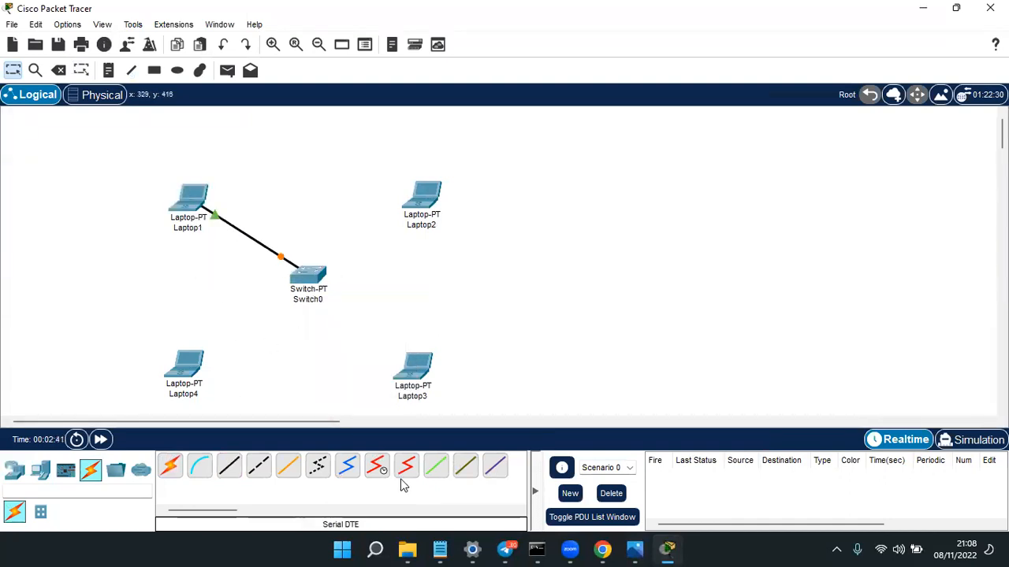
Connect Laptop4's FastEthernet0 to Switch0's FastEthernet1/1 with a copper straight-through cable
left_click(230, 468)
left_click(190, 374)
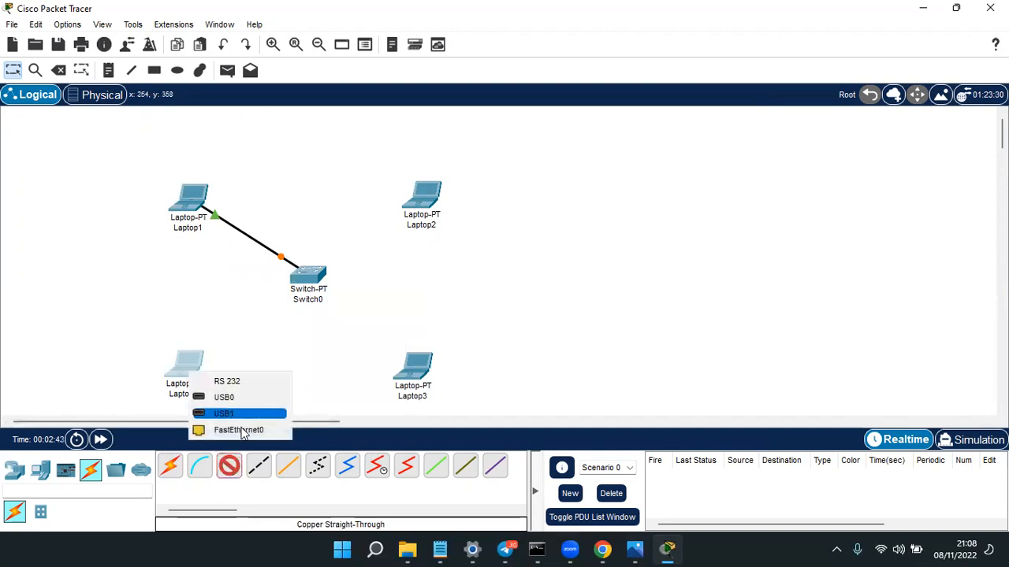
left_click(236, 425)
left_click(307, 279)
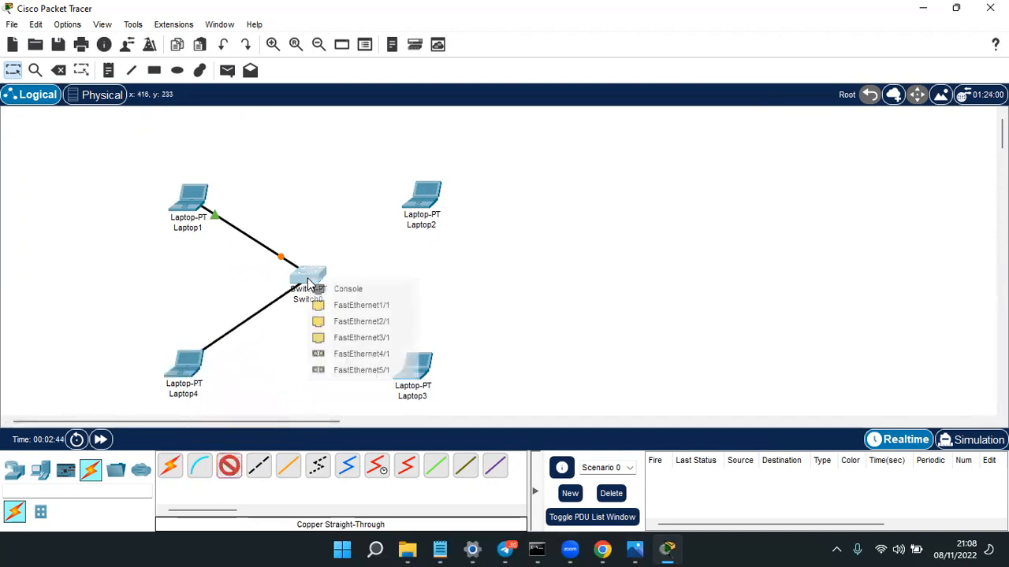
left_click(356, 313)
Connect Laptop2's FastEthernet port to Switch0's FastEthernet2/1 with a copper straight-through cable
left_click(230, 468)
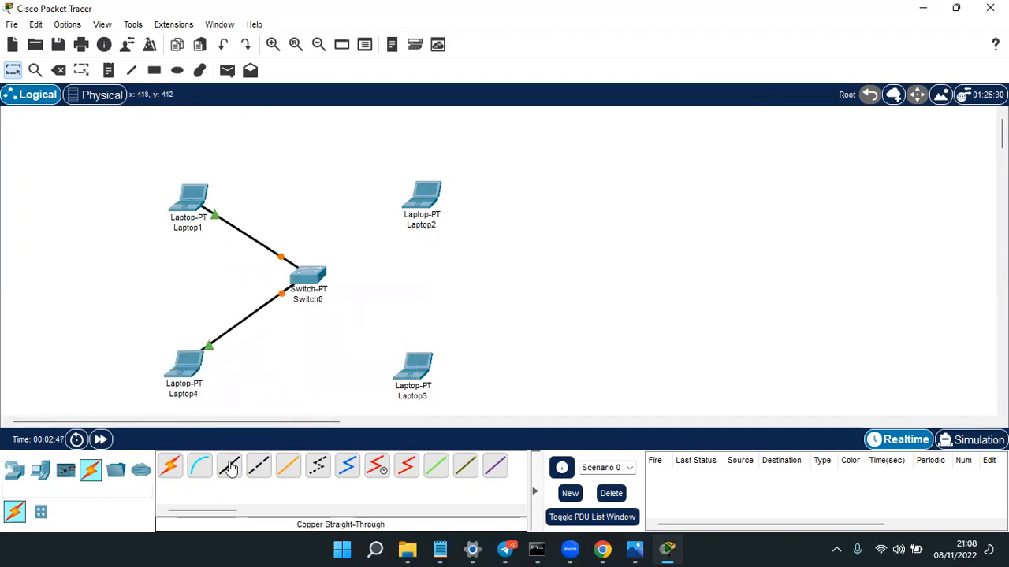
left_click(429, 195)
left_click(446, 254)
left_click(309, 277)
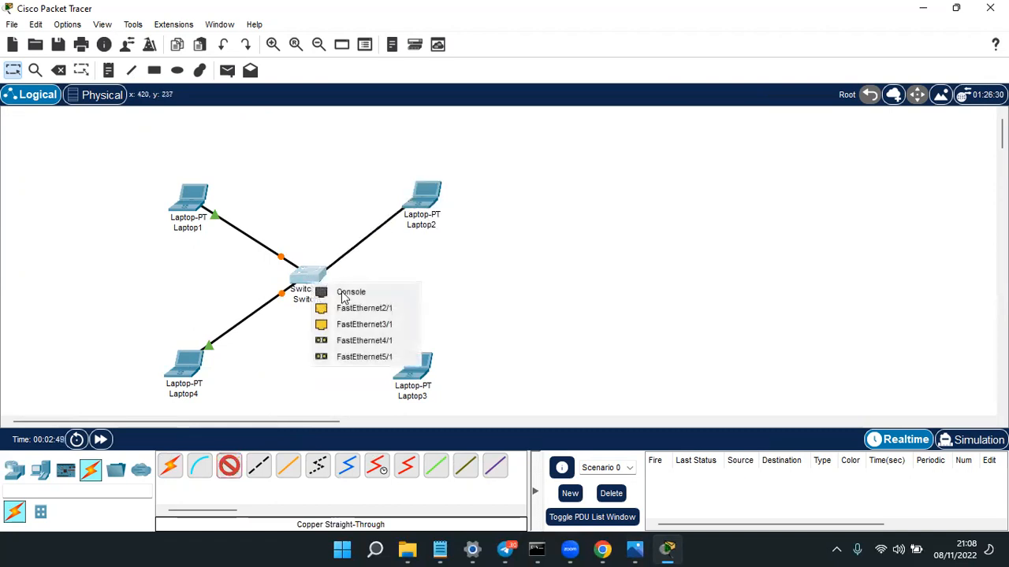
left_click(361, 310)
Connect Laptop3's FastEthernet port to Switch0's FastEthernet3/1 with a copper straight-through cable
left_click(227, 467)
left_click(418, 372)
left_click(446, 432)
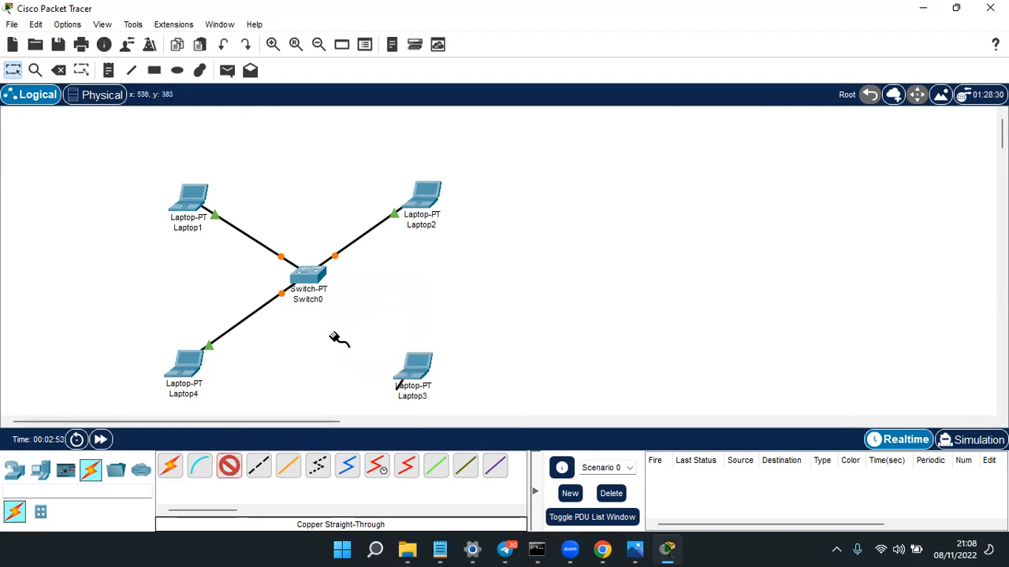
left_click(321, 279)
left_click(371, 307)
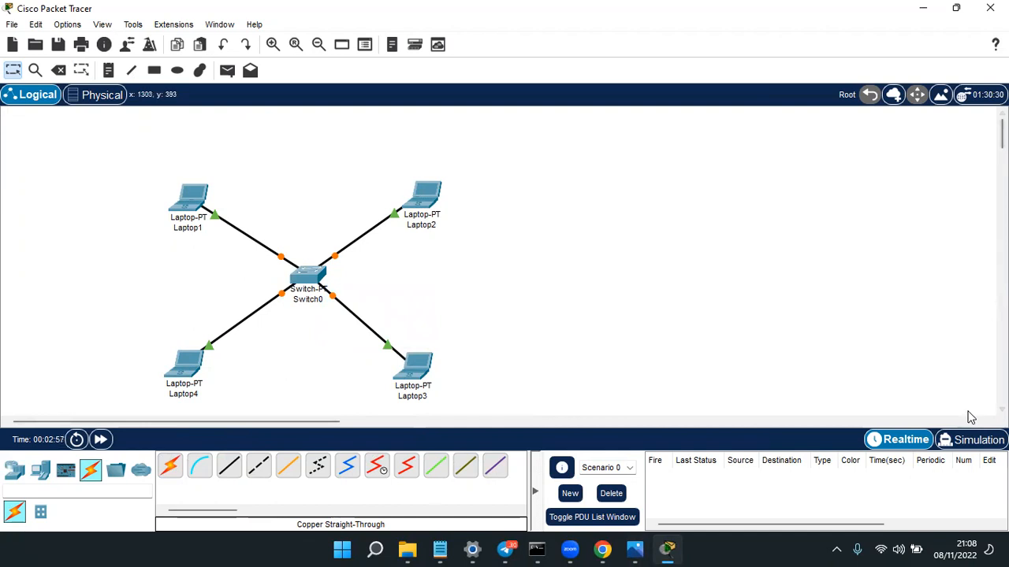
Change to Simulation mode and review the reference topology image with its task list
left_click(973, 440)
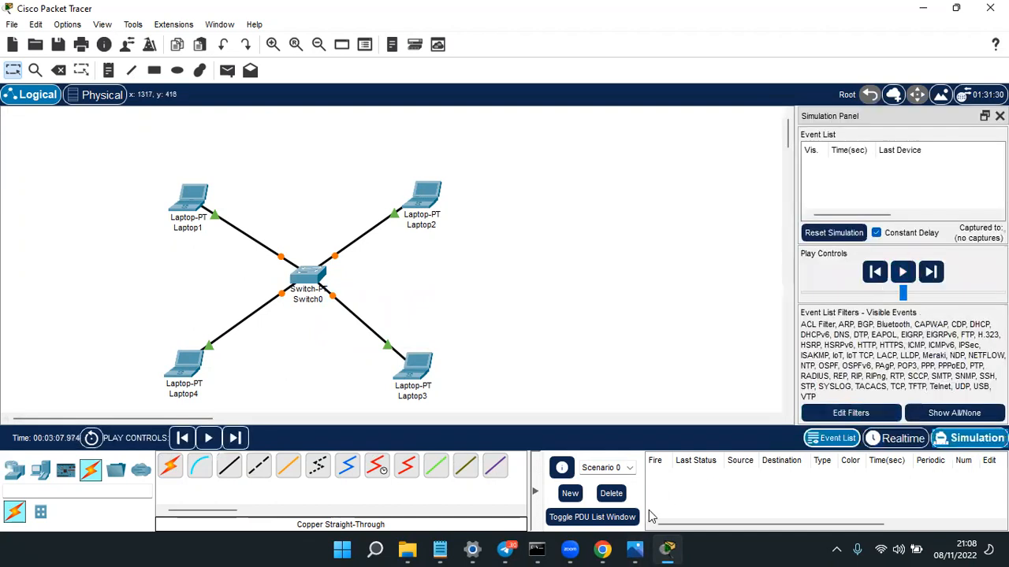
left_click(617, 548)
left_click(617, 547)
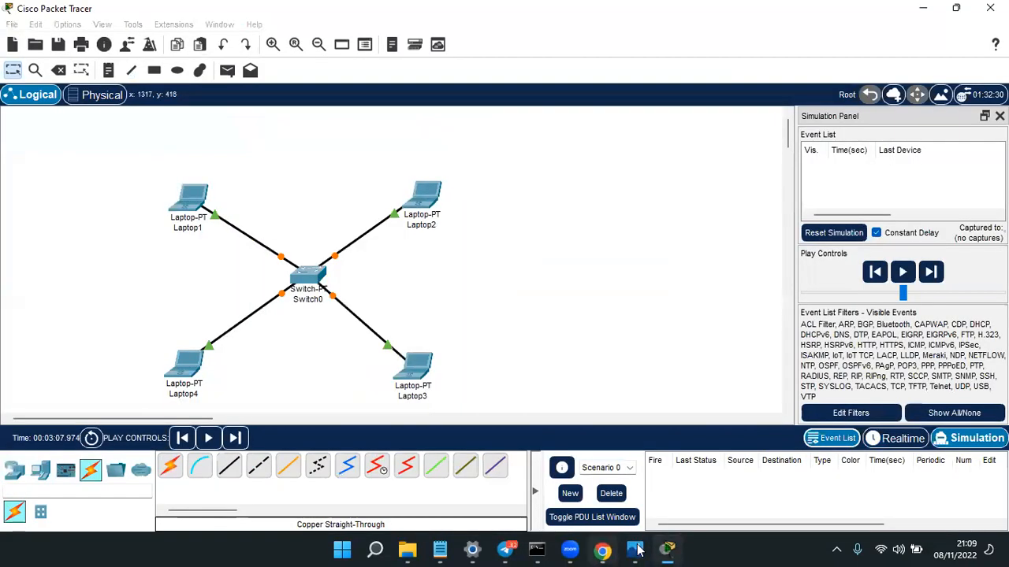
left_click(640, 550)
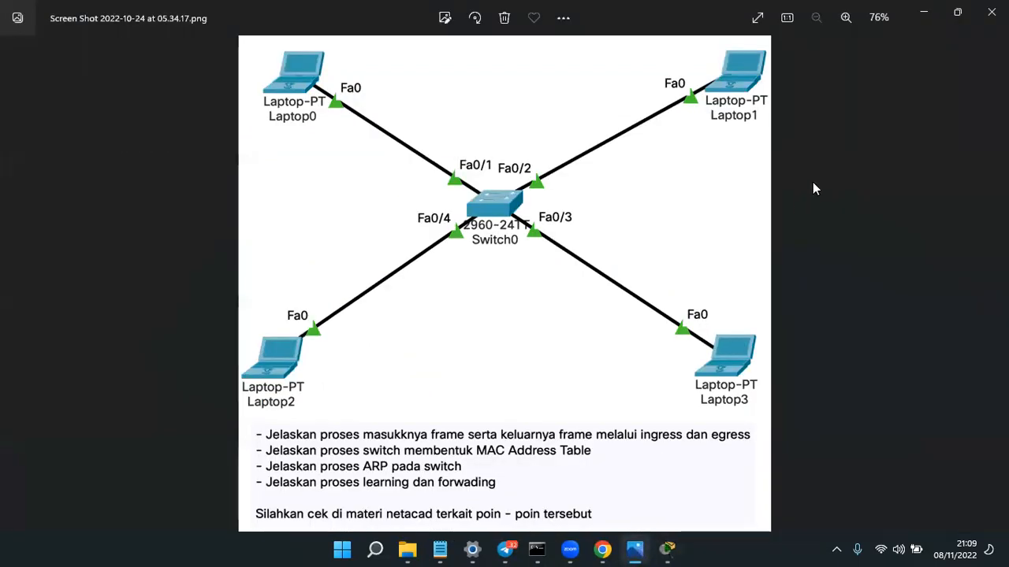
left_click(921, 10)
Hide all simulation event types and enable only ARP in the IPv4 event filters
left_click(956, 413)
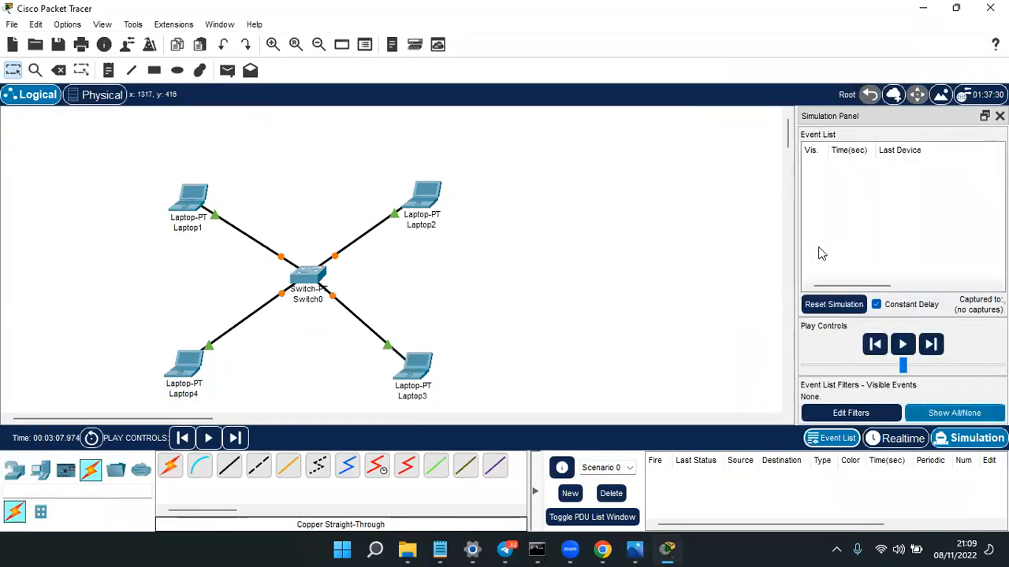
left_click(859, 417)
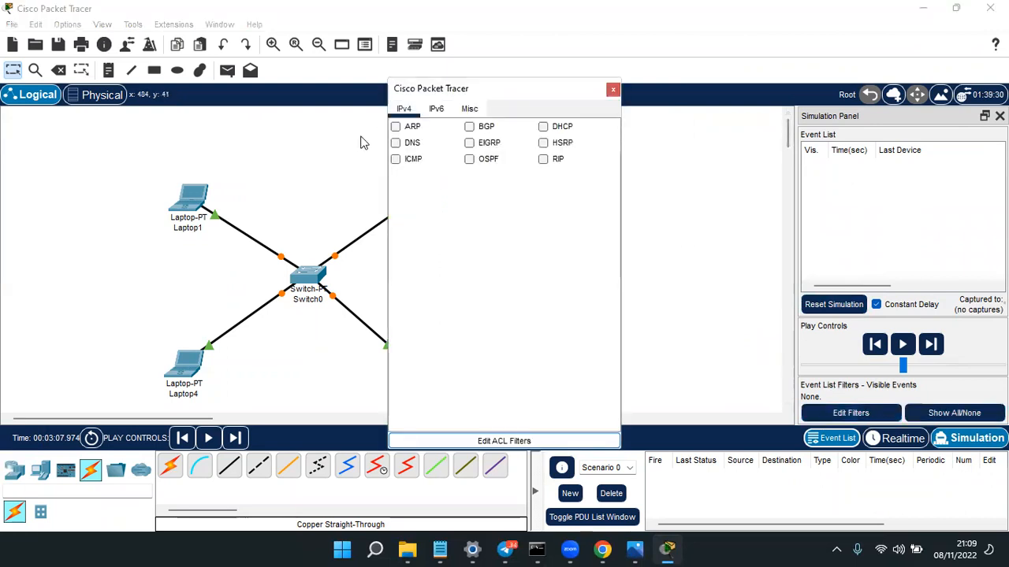
left_click(395, 127)
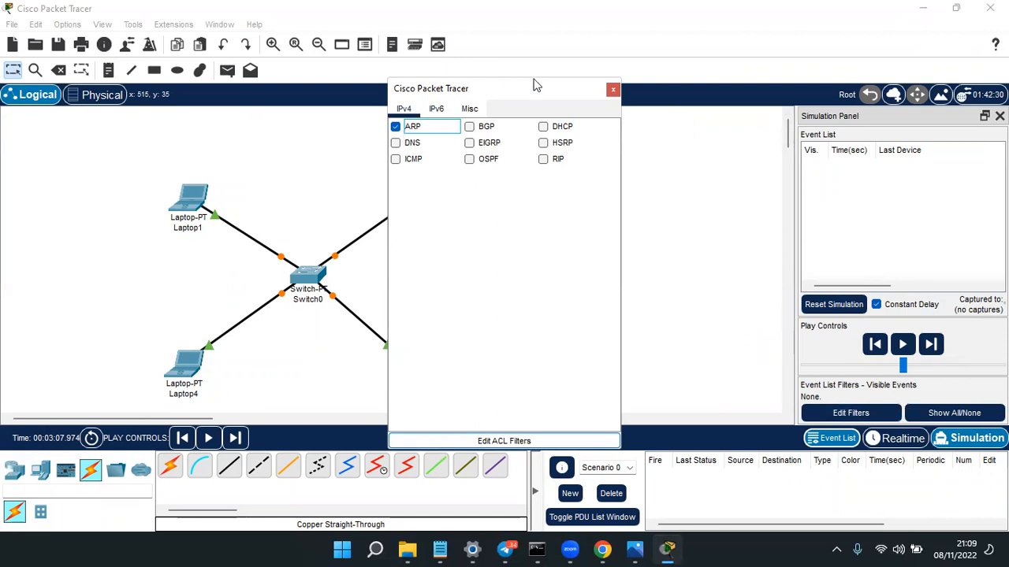
left_click(614, 91)
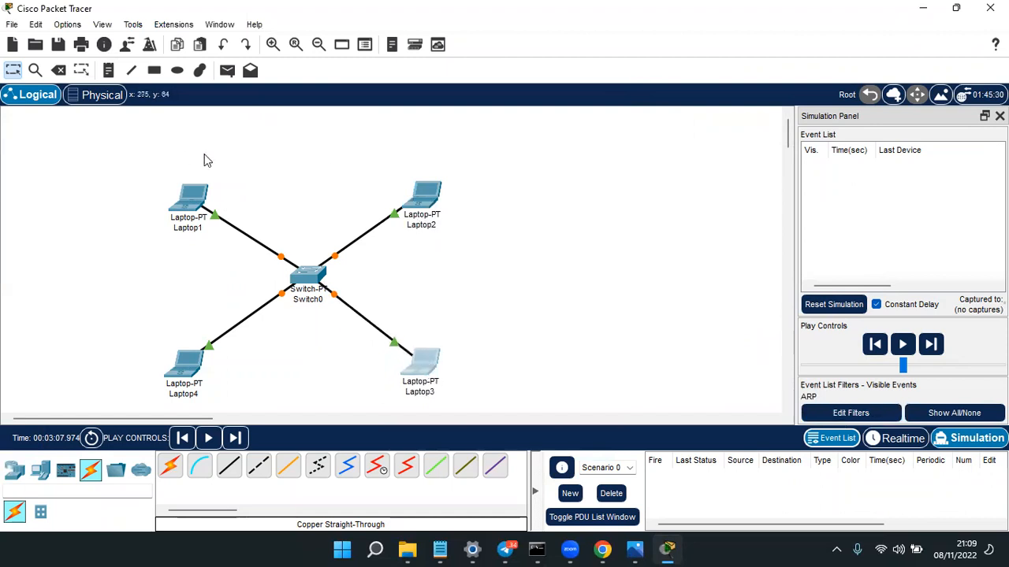
left_click(193, 209)
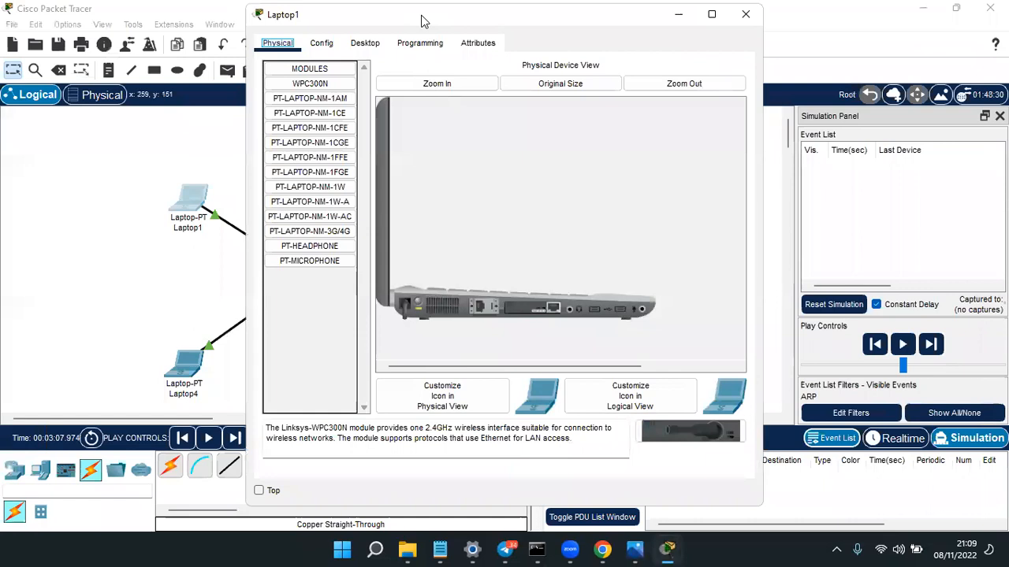
left_click_drag(421, 21, 669, 21)
left_click(991, 15)
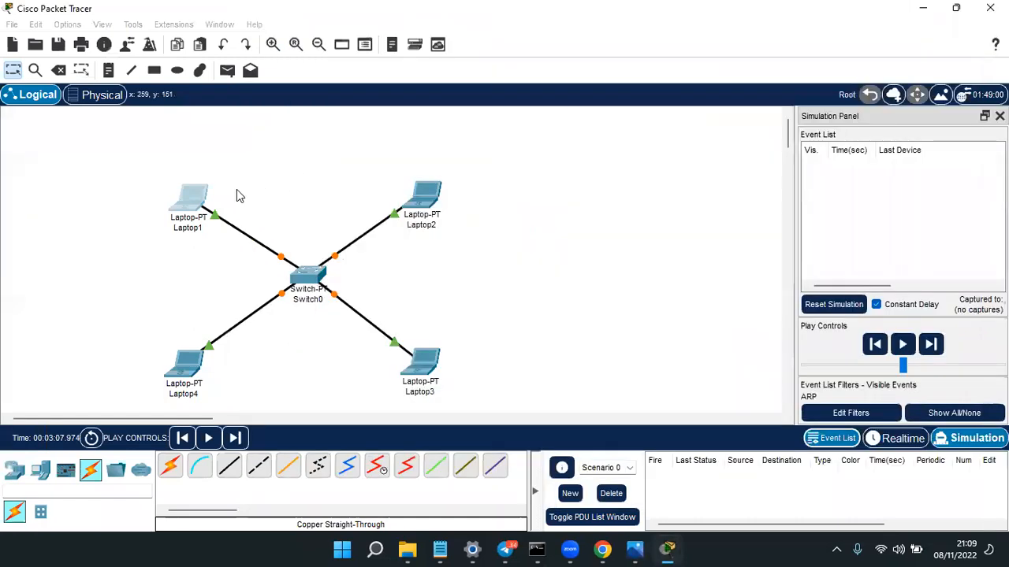
Assign Laptop1 the static IPv4 address 192.168.1.1 with subnet mask 255.255.255.0, and reset the simulation
left_click(175, 203)
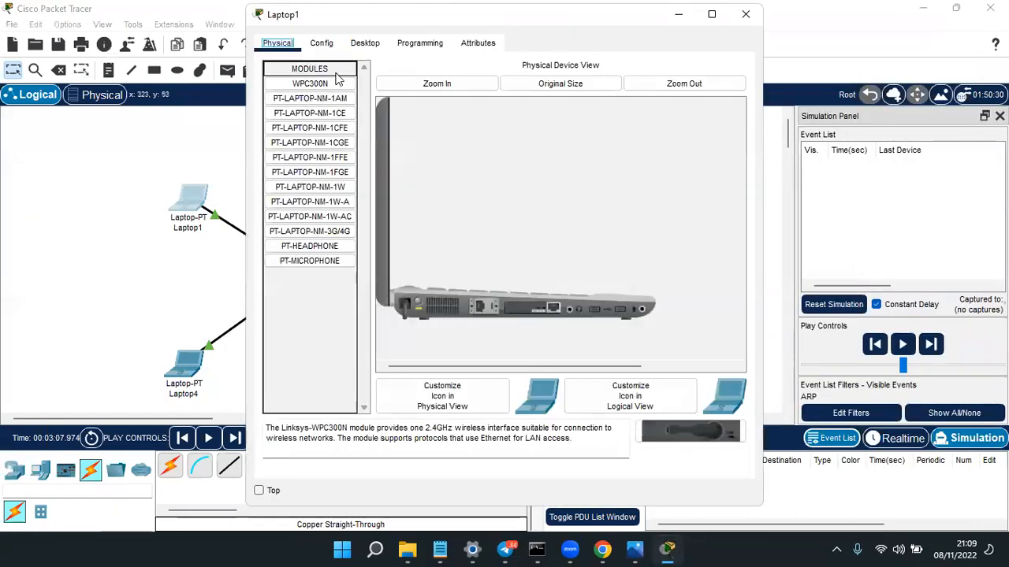
left_click(321, 42)
left_click(365, 42)
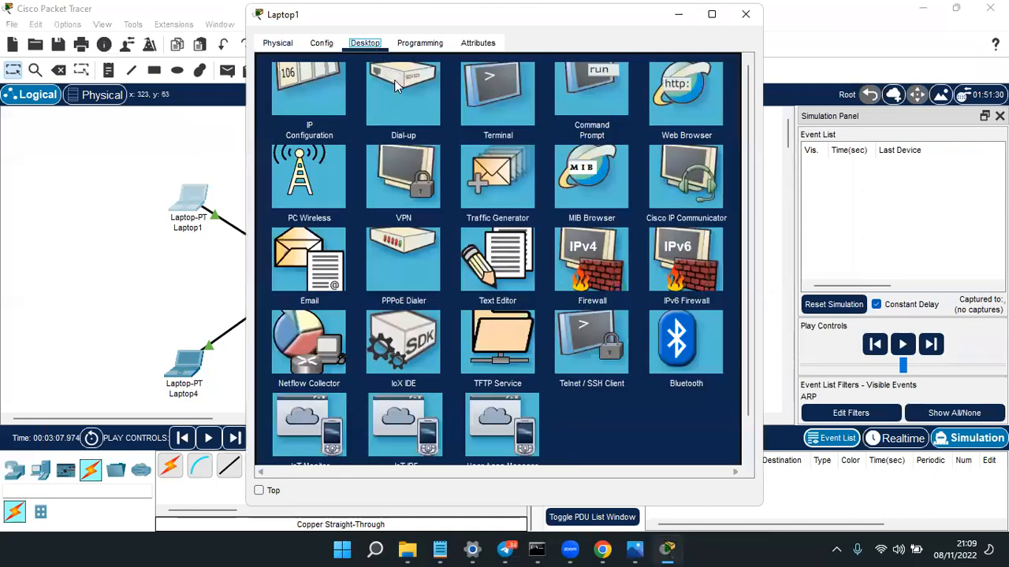
left_click(326, 87)
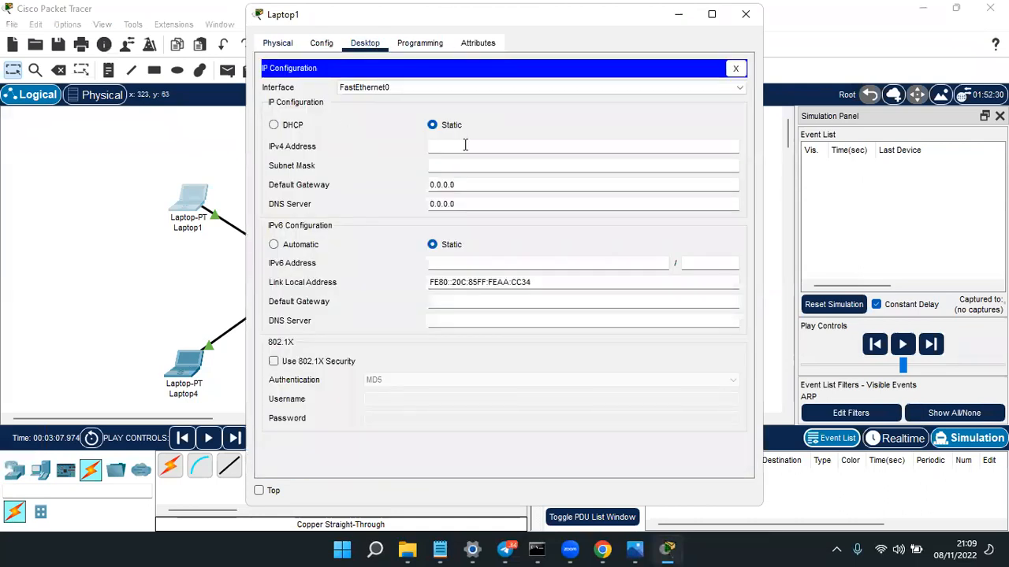
type("192.168.1.1")
left_click(473, 164)
left_click_drag(479, 148, 394, 146)
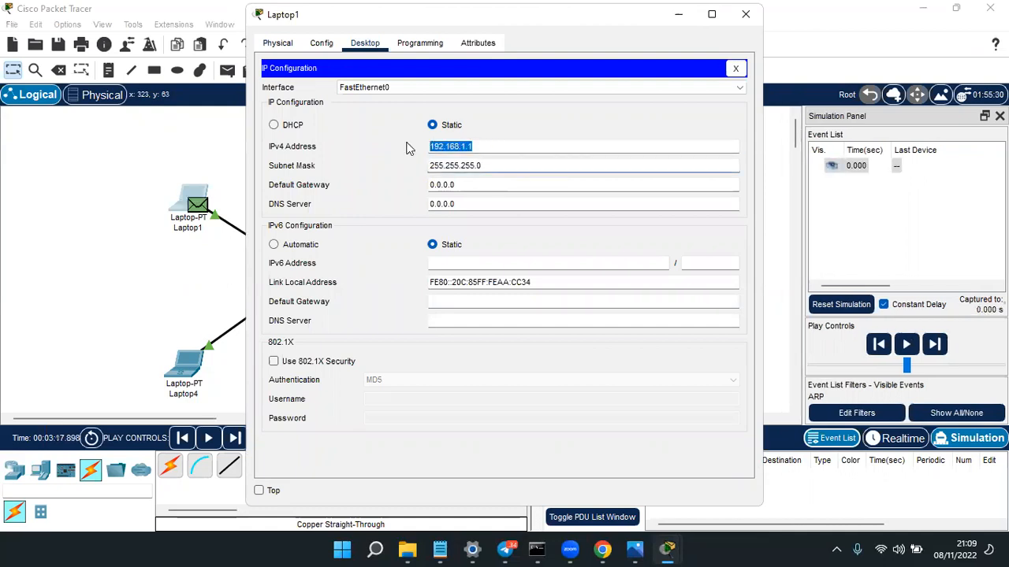
left_click(746, 15)
left_click(853, 305)
Assign Laptop2 the static IPv4 address 192.168.1.2 with subnet mask 255.255.255.0
left_click(423, 197)
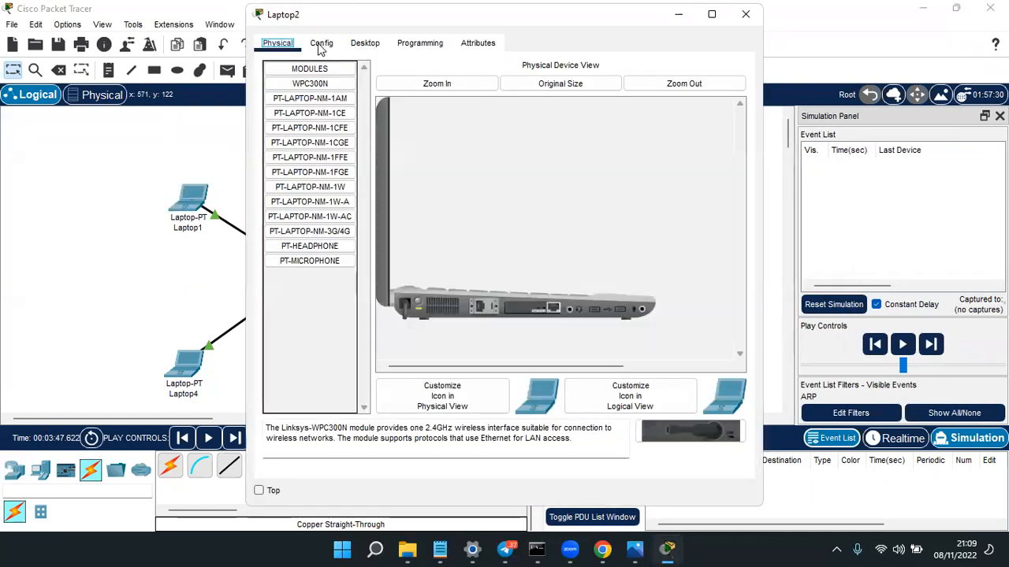
left_click(321, 42)
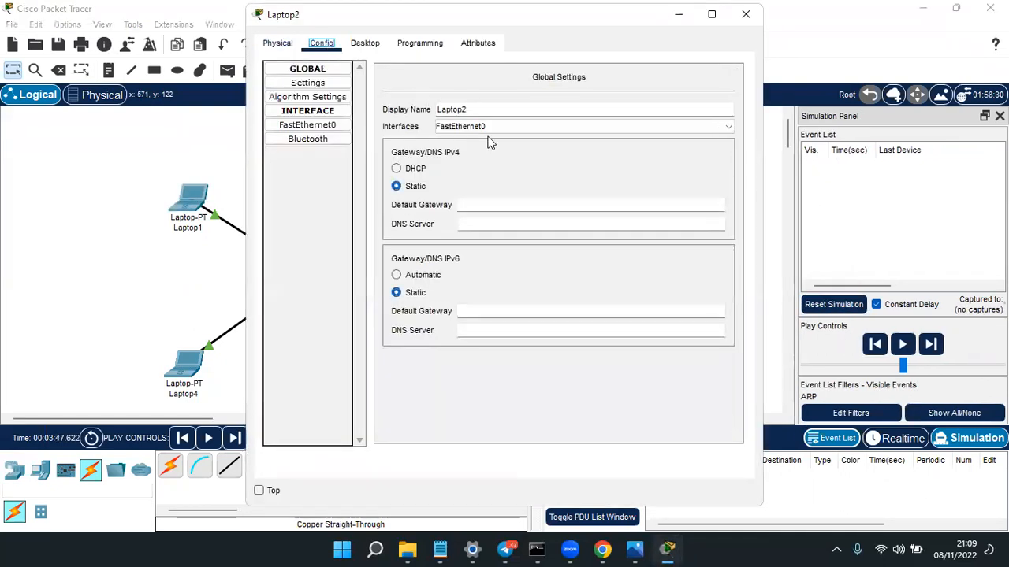
left_click(365, 42)
left_click(309, 101)
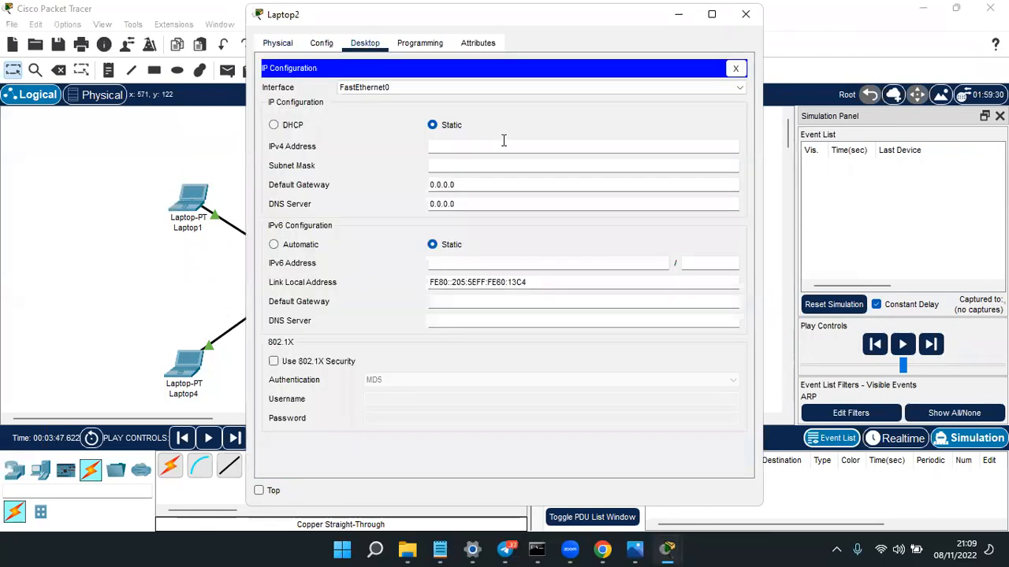
type("192.168.1.12")
left_click(472, 166)
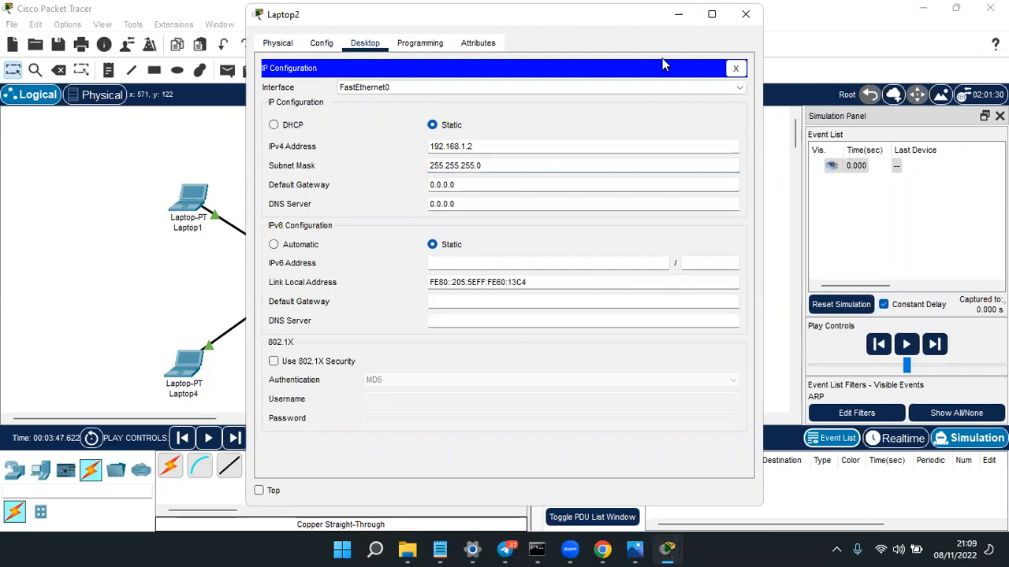
left_click(745, 14)
Assign Laptop4 the static IPv4 address 192.168.1.4 with subnet mask 255.255.255.0
left_click(168, 381)
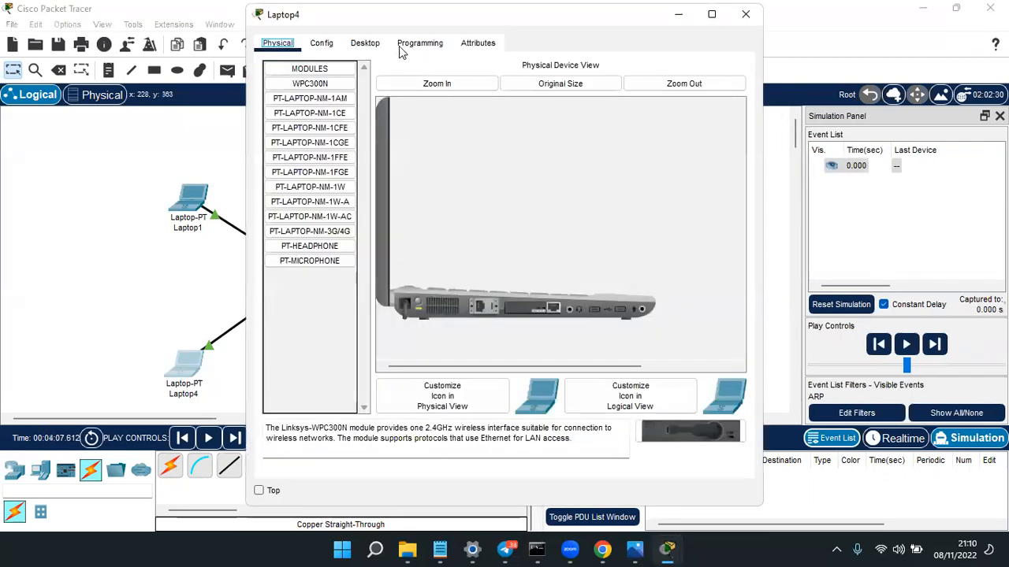
left_click(375, 45)
left_click(412, 104)
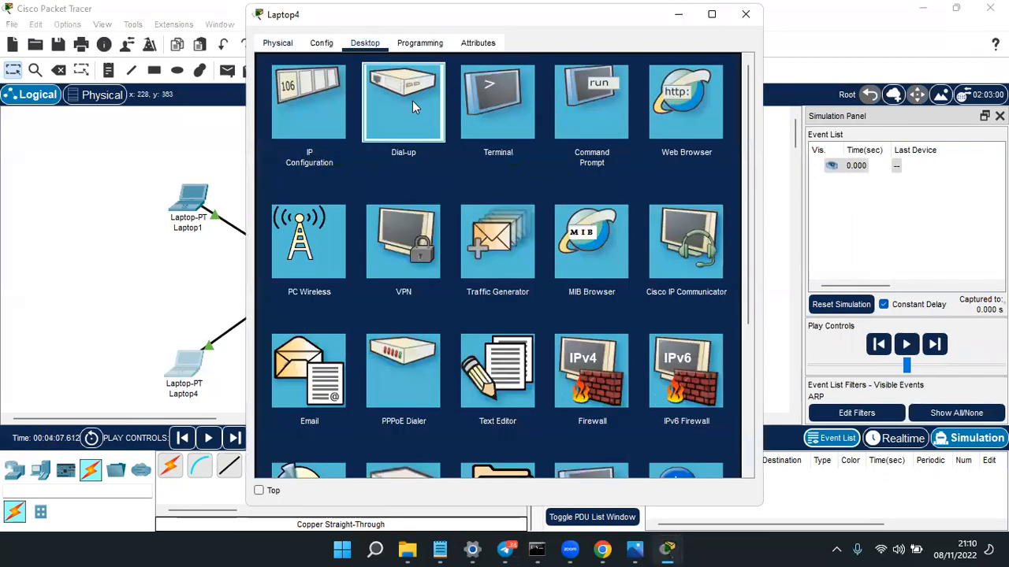
left_click(592, 221)
left_click(332, 119)
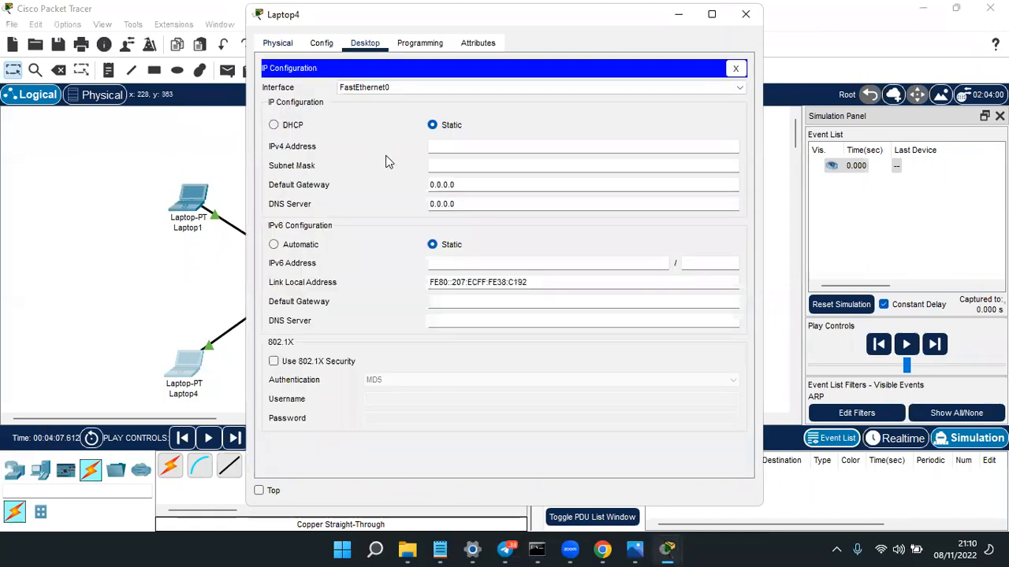
left_click(451, 144)
type("192.168.1.1")
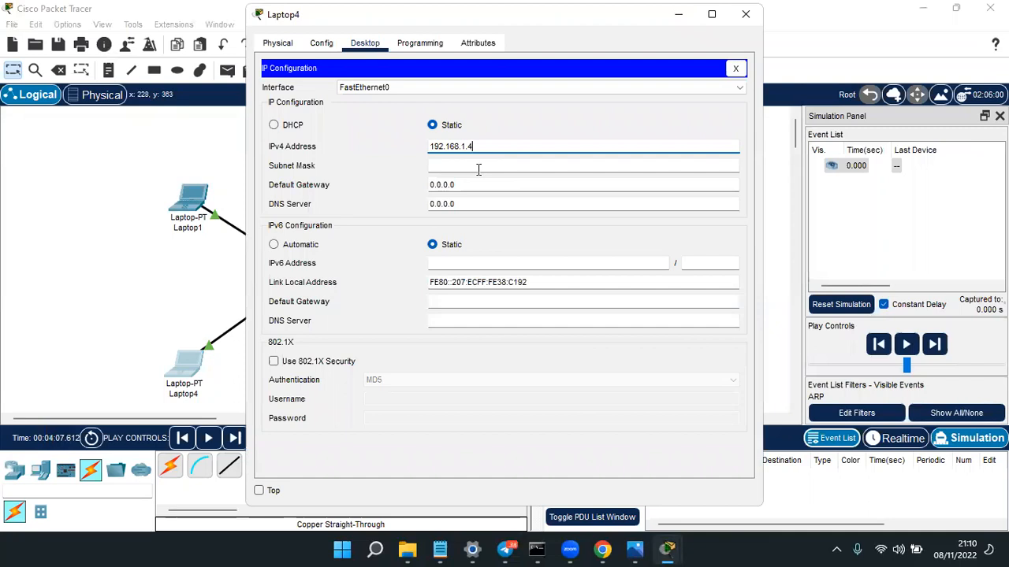
left_click(478, 169)
left_click(746, 14)
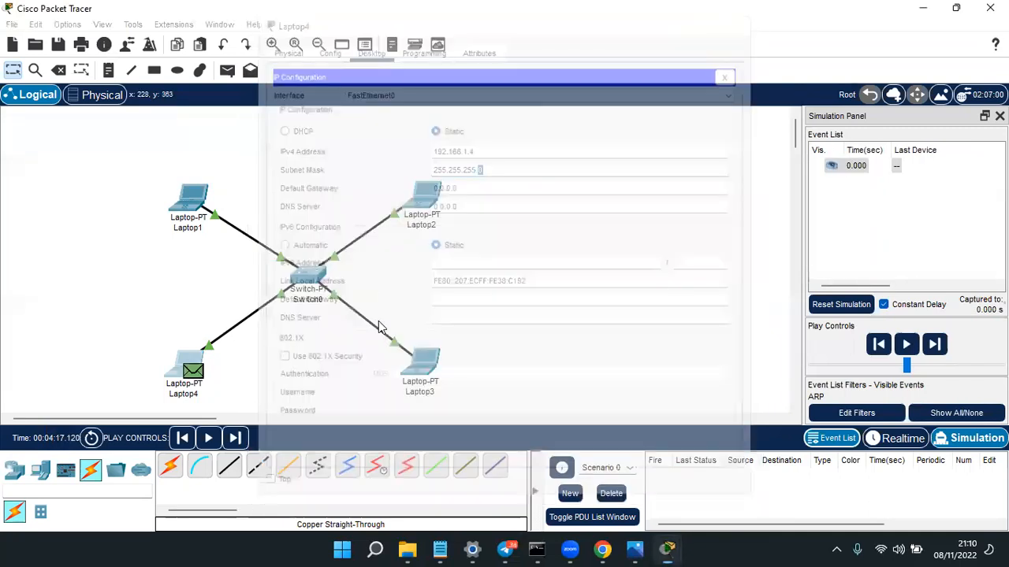
Assign Laptop3 the static IPv4 address 192.168.1.3 with subnet mask 255.255.255.0, and reset the simulation
left_click(422, 361)
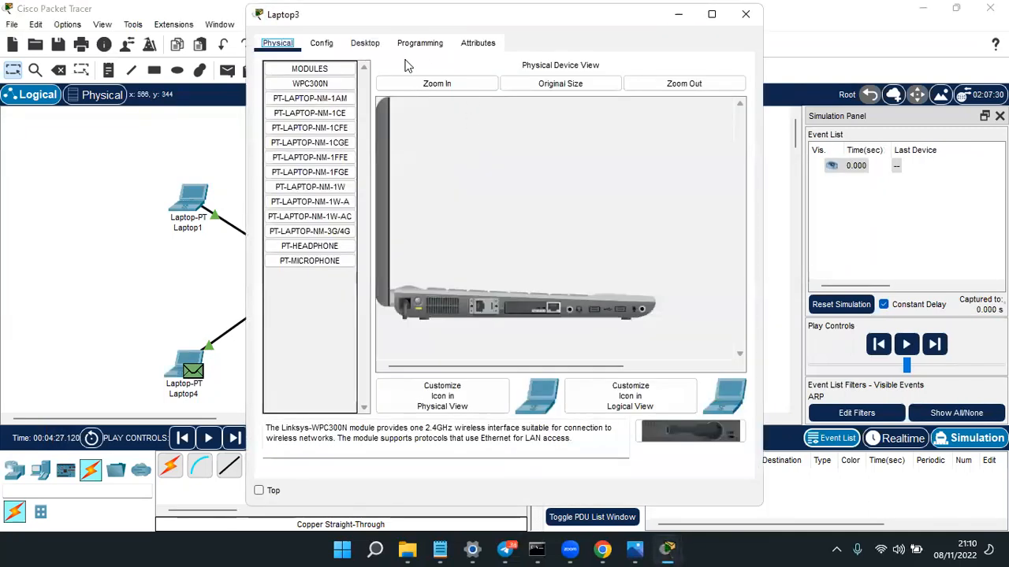
left_click(321, 43)
left_click(365, 43)
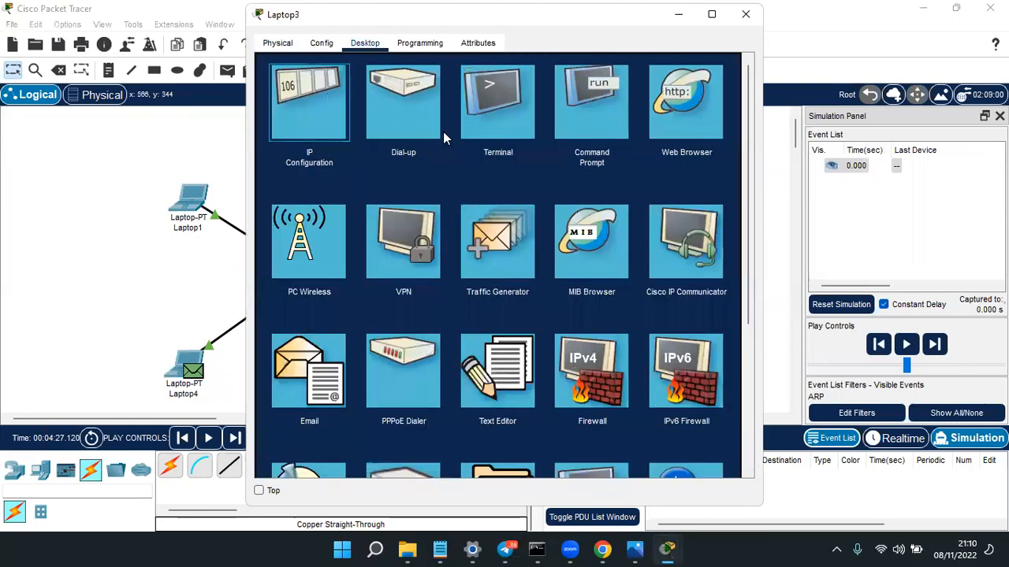
left_click(341, 81)
type("192.168.1.3")
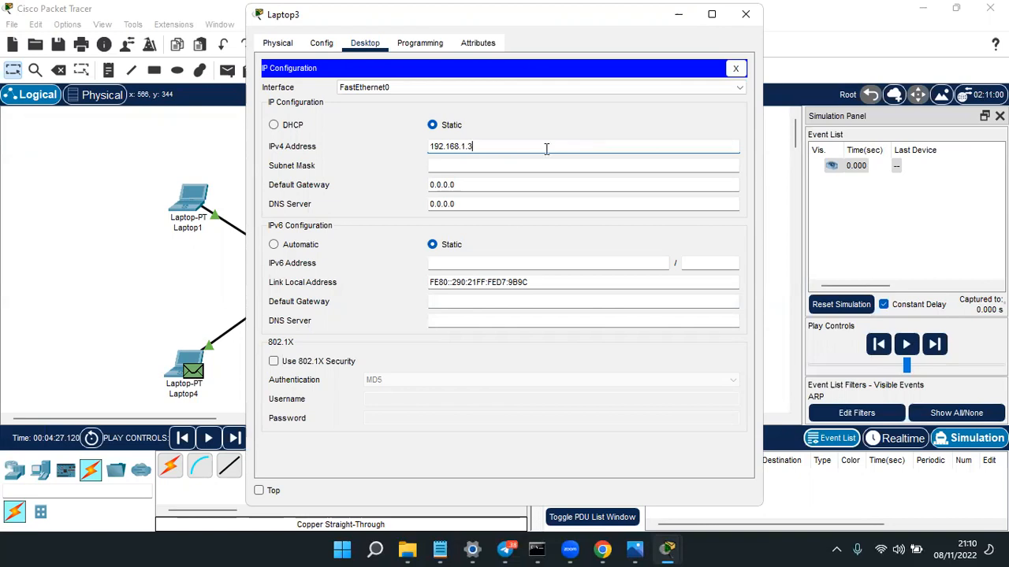
left_click(526, 166)
left_click(712, 14)
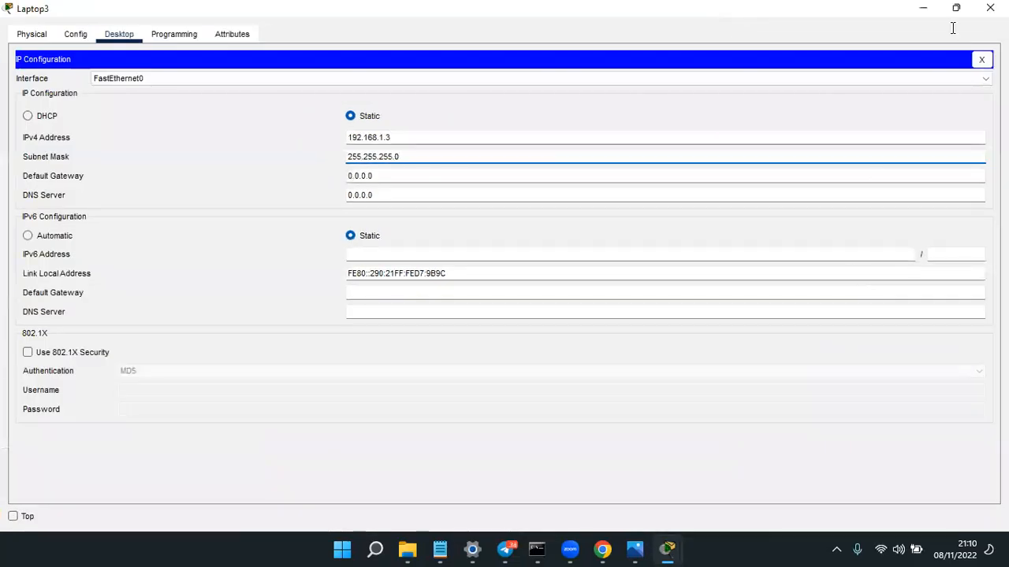
left_click(958, 9)
left_click(748, 9)
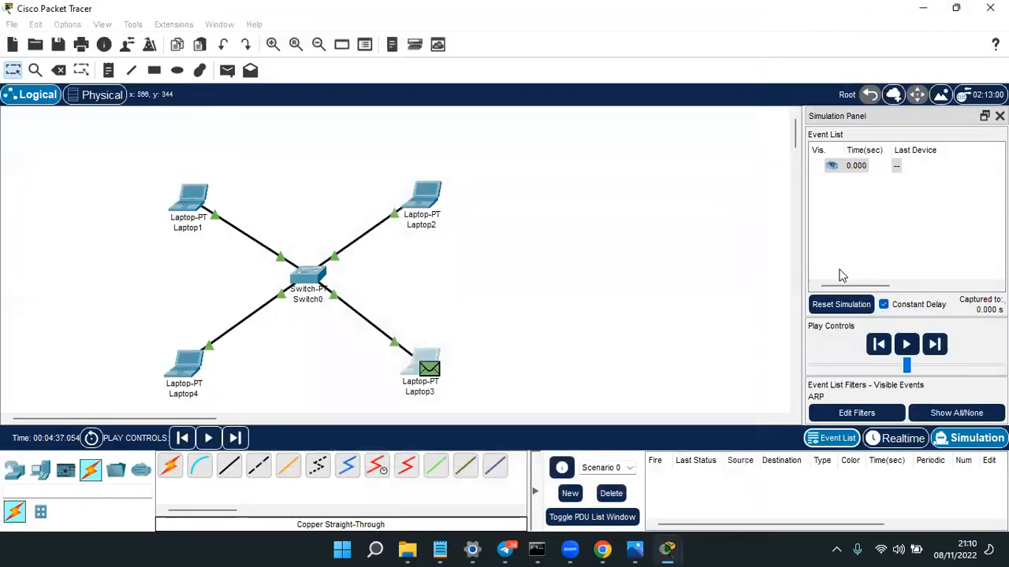
left_click(832, 308)
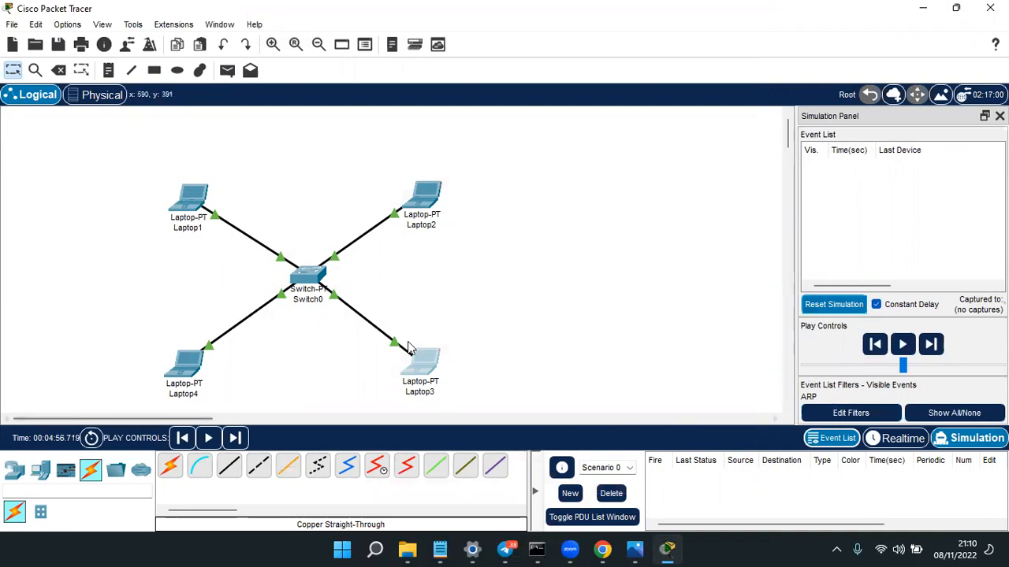
Run ping 192.168.1.3 from Laptop1's command prompt
left_click(191, 204)
left_click_drag(333, 15, 207, 13)
left_click_drag(473, 20, 859, 36)
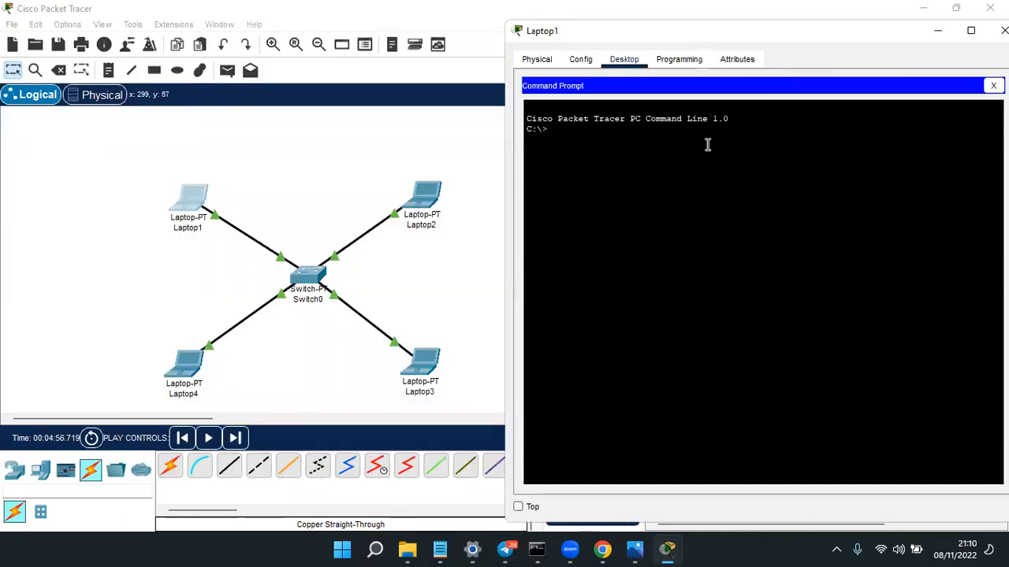
type("192.168.1.3")
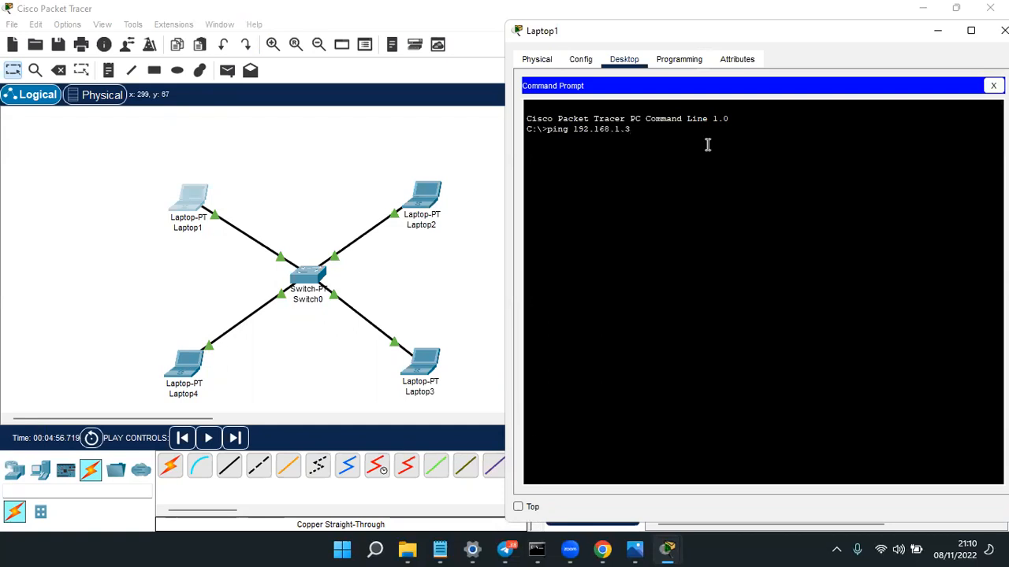
key("Return")
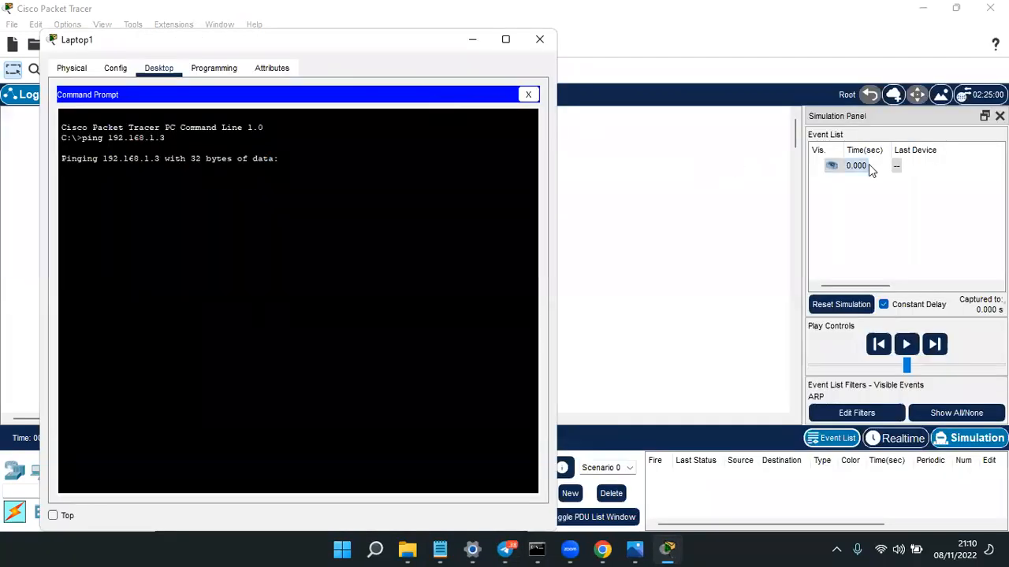
Examine the PDU information of the ARP event at Laptop1, looking at its source, destination and OSI layers
left_click(902, 167)
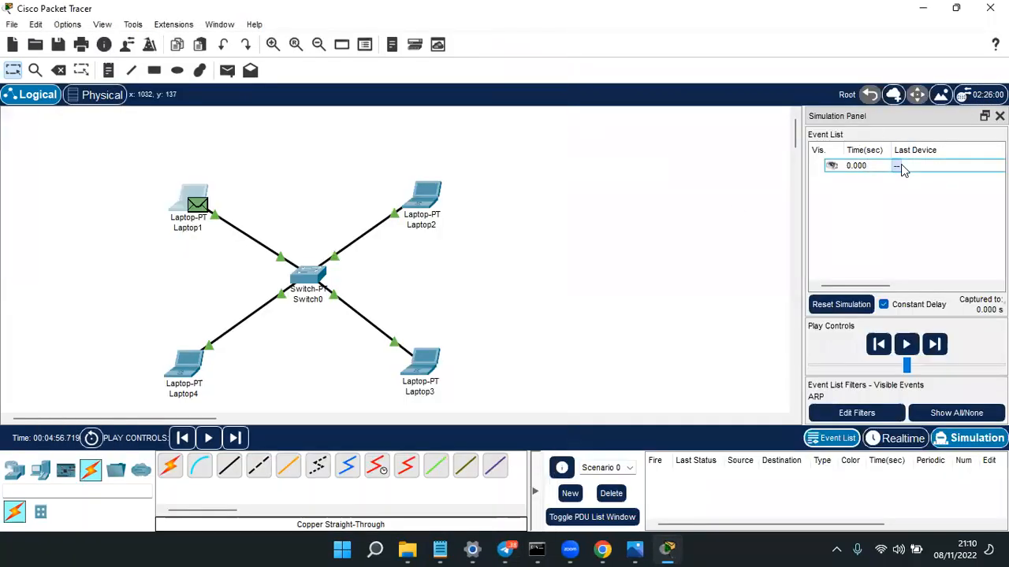
left_click(896, 165)
left_click(684, 50)
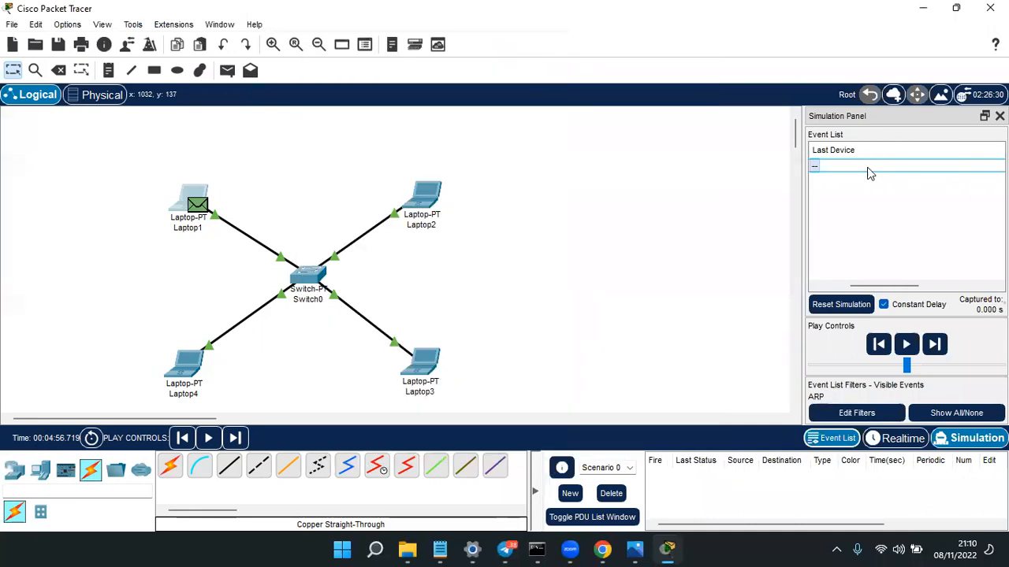
left_click(846, 166)
left_click(690, 54)
left_click(825, 167)
left_click(700, 57)
left_click(815, 169)
left_click(701, 58)
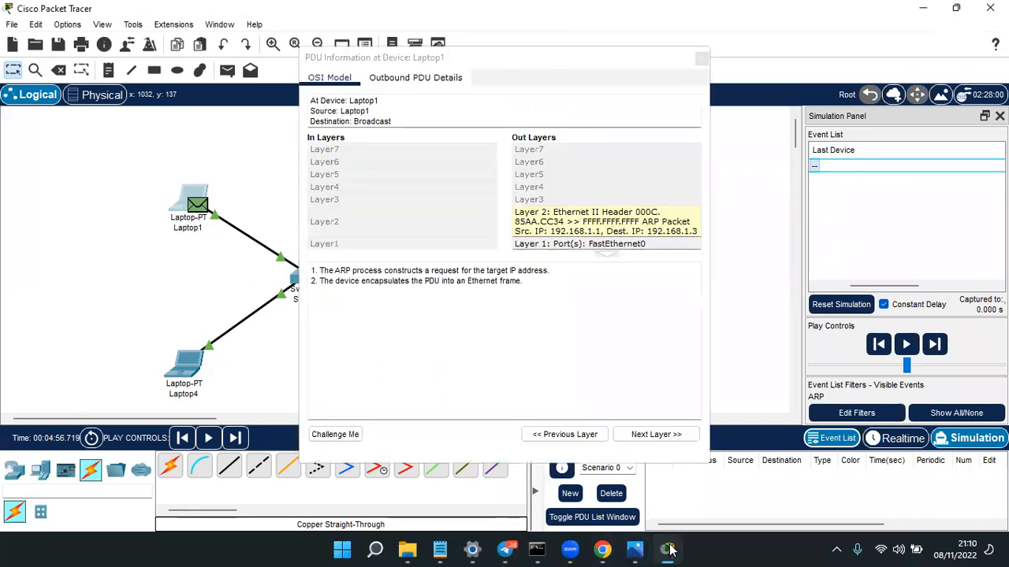
mouse_move(667, 549)
left_click(636, 416)
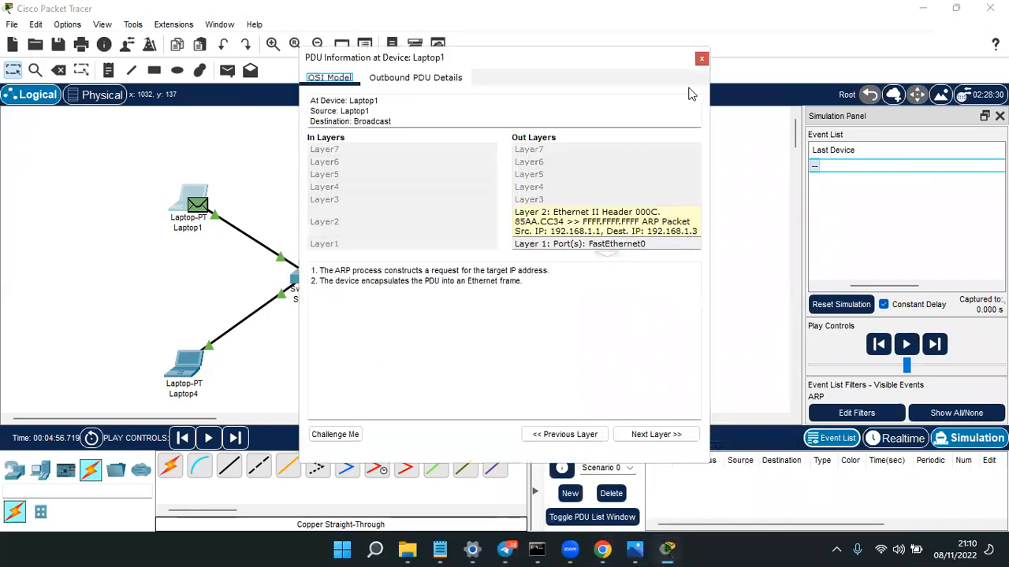
left_click(700, 59)
left_click(816, 164)
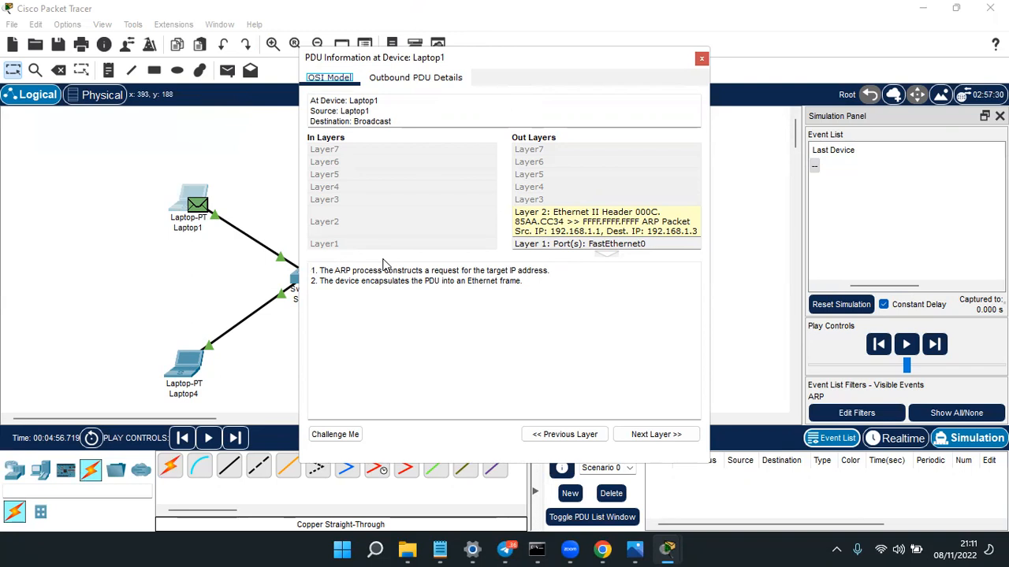
Compare the ARP packet's PDU information with the ping command in Laptop1's command prompt
left_click_drag(510, 60, 694, 66)
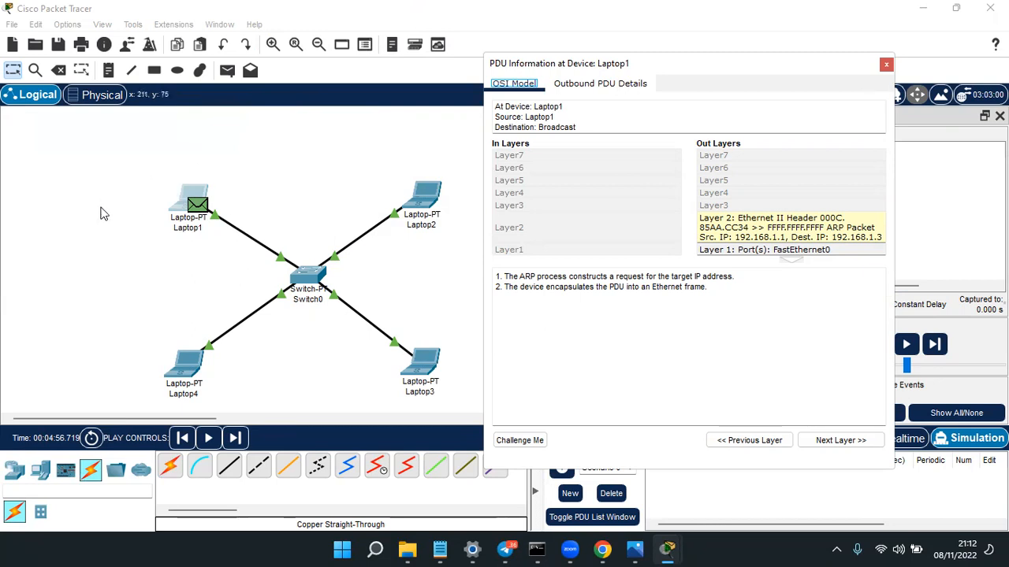
left_click(189, 206)
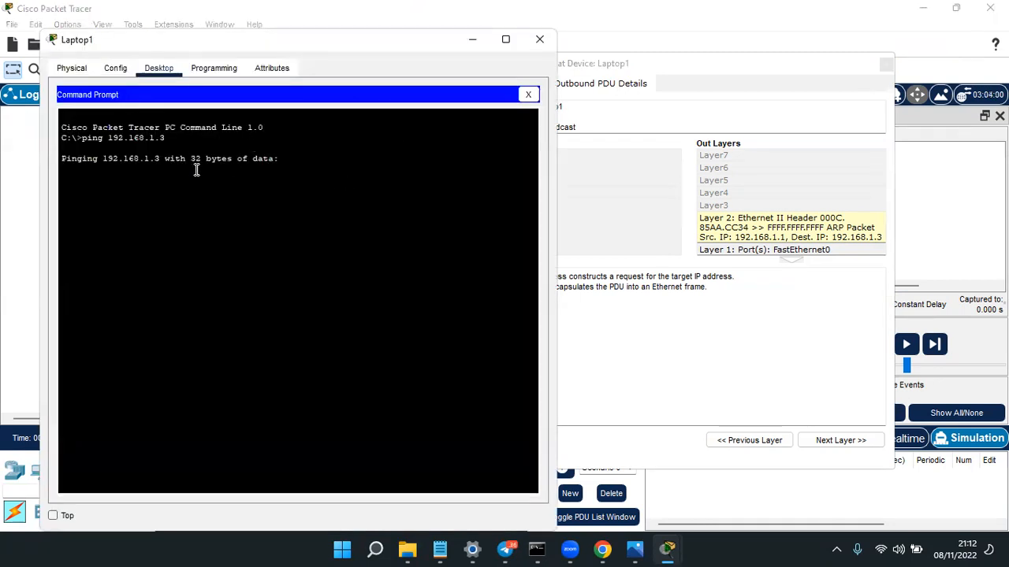
left_click(472, 39)
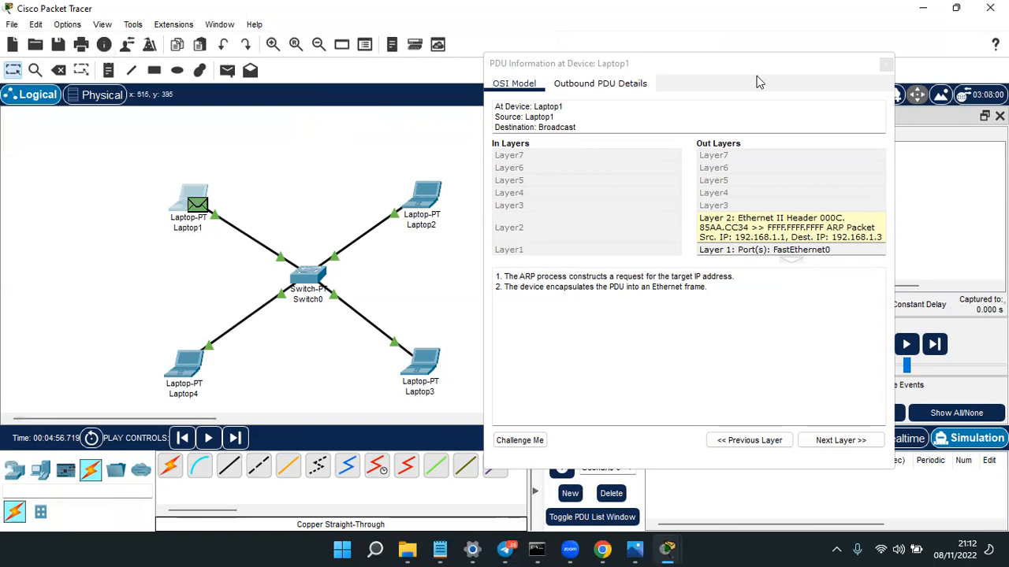
Advance the simulation by one event to send the ARP request from Laptop1 to Switch0, and close the PDU information
left_click(701, 61)
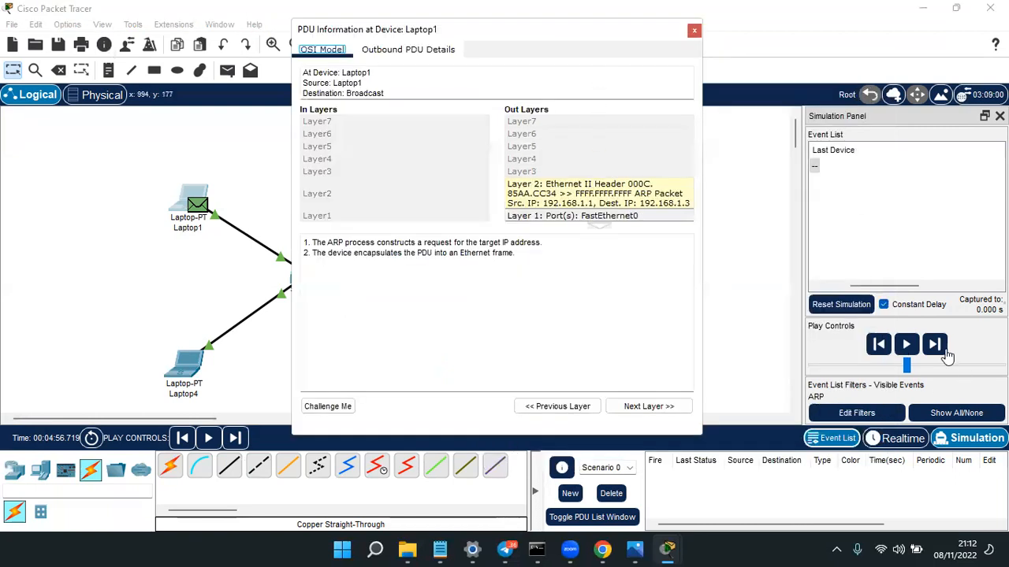
left_click(934, 344)
left_click(693, 30)
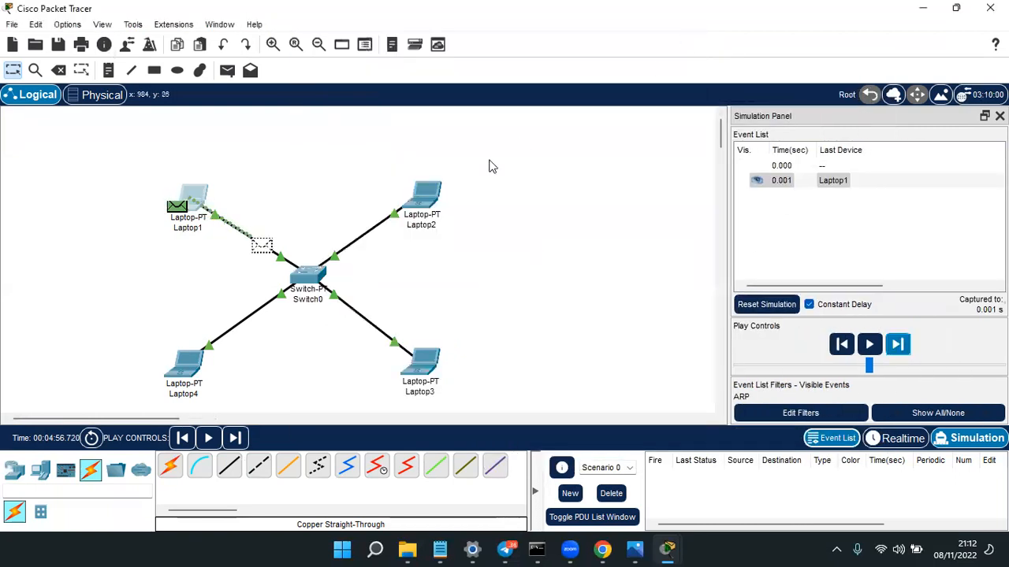
mouse_move(327, 289)
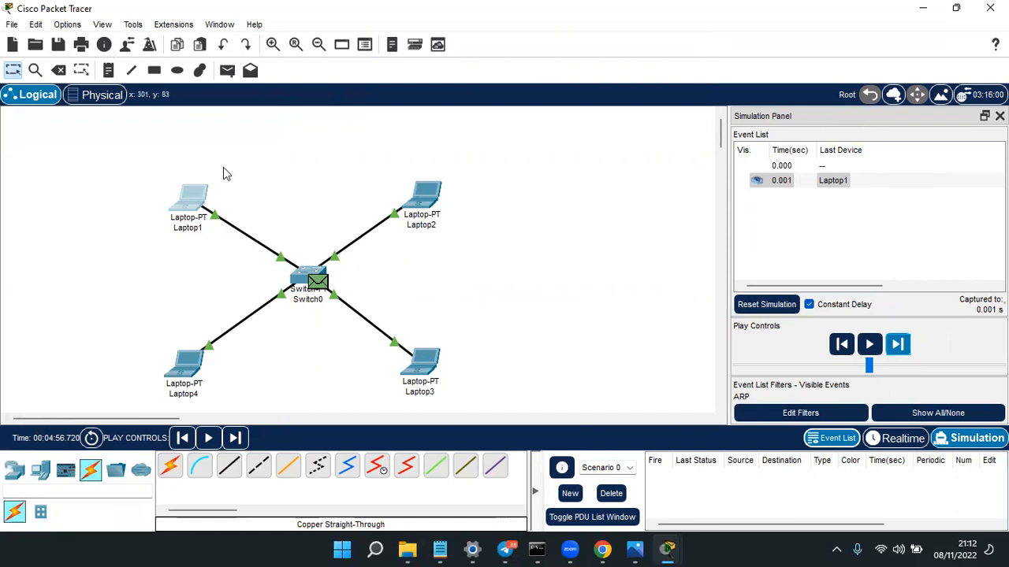
Examine the incoming and outgoing Layer 2 processing of the ARP request in the PDU information at Switch0
left_click(836, 180)
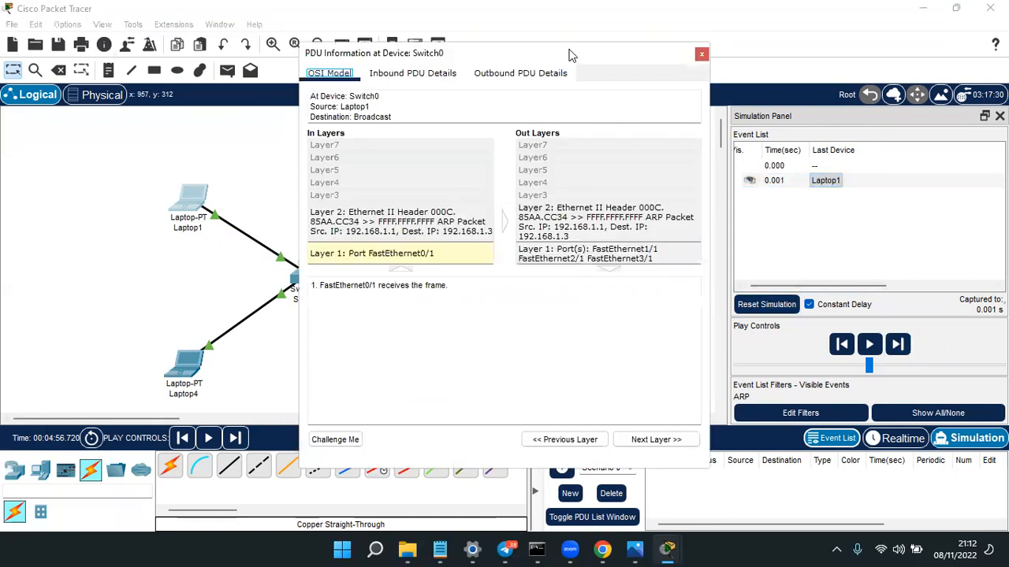
left_click_drag(646, 45, 808, 17)
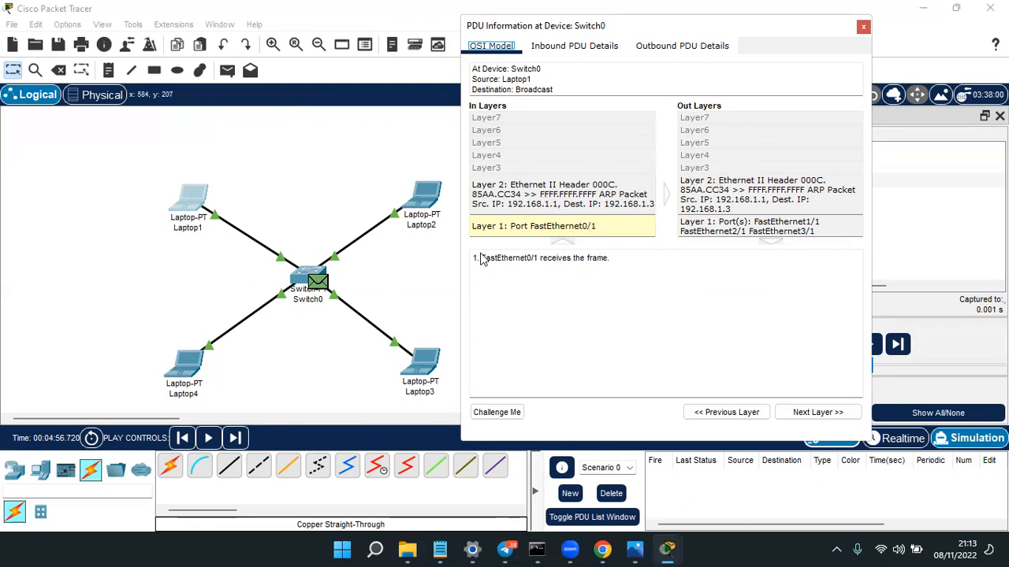
left_click(508, 207)
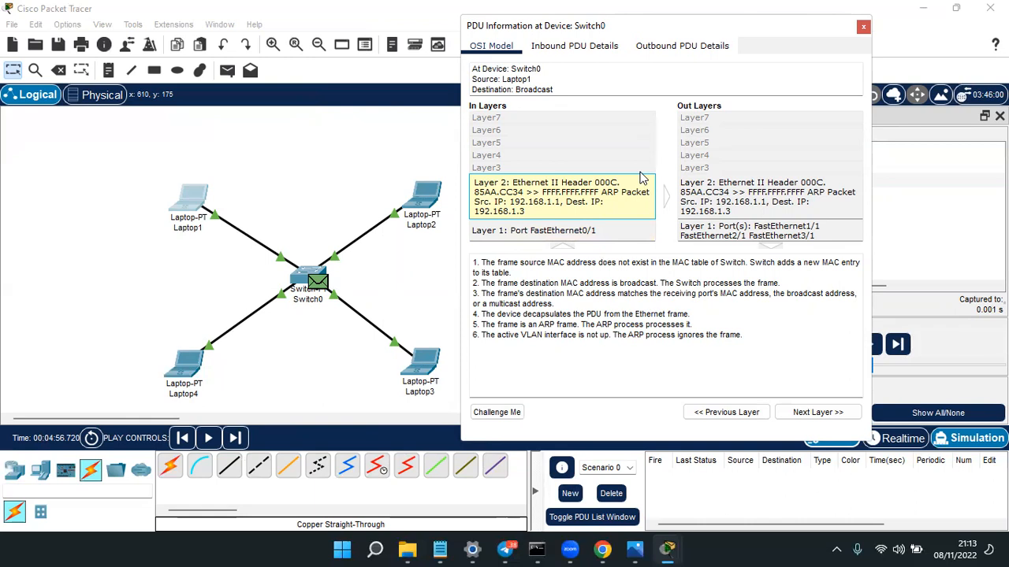
left_click(732, 192)
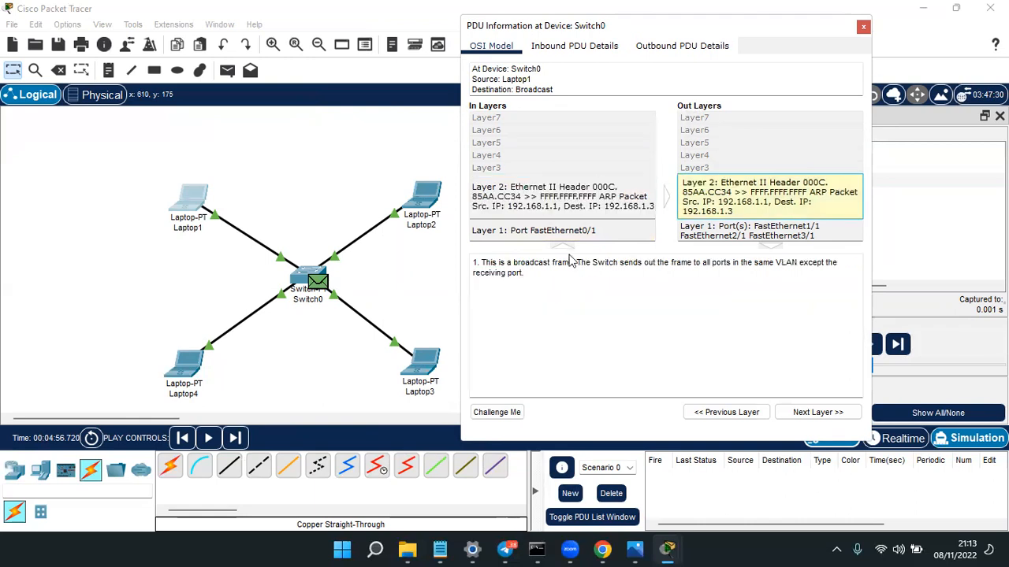
left_click(567, 206)
Compare the inbound and outbound PDU details of the ARP request at Switch0, including the source MAC, and close the PDU information
left_click(573, 46)
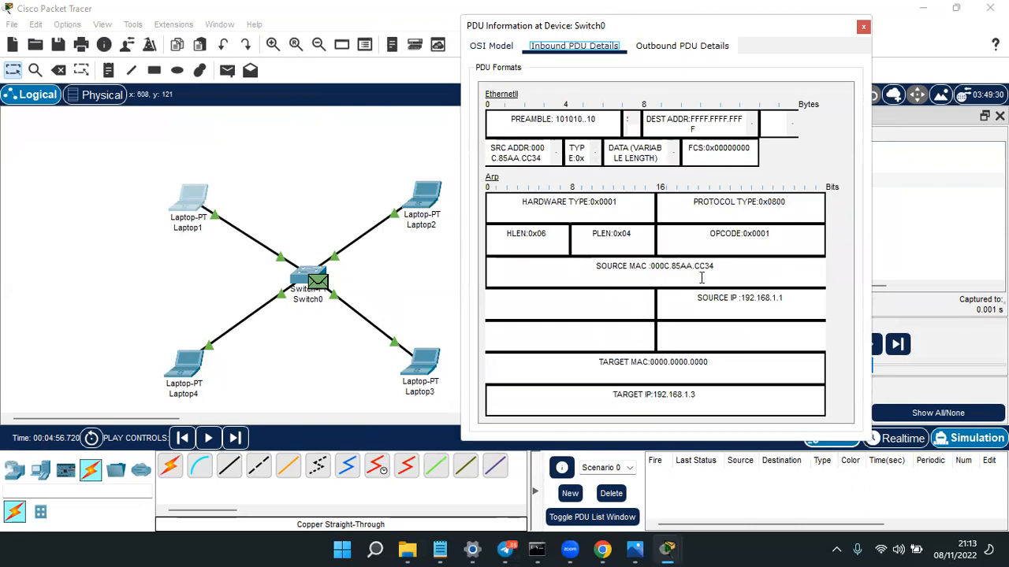
left_click_drag(723, 266, 639, 272)
double_click(648, 270)
left_click(651, 45)
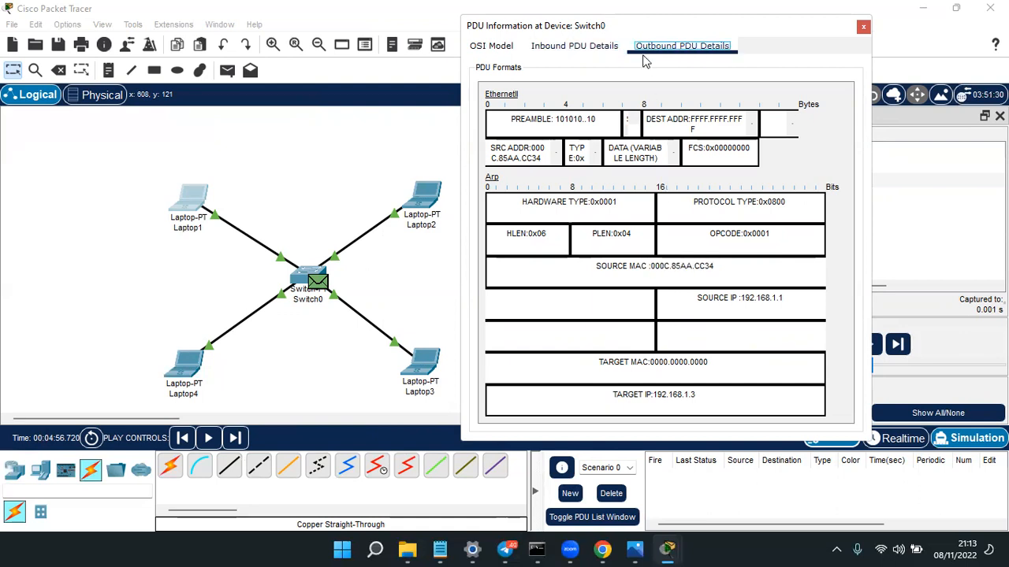
left_click(563, 47)
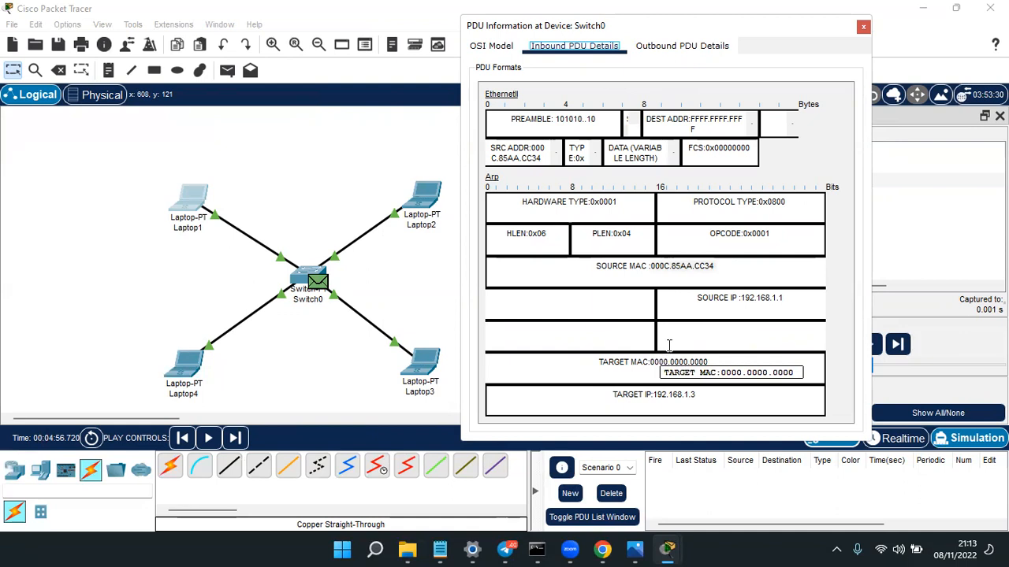
left_click(863, 26)
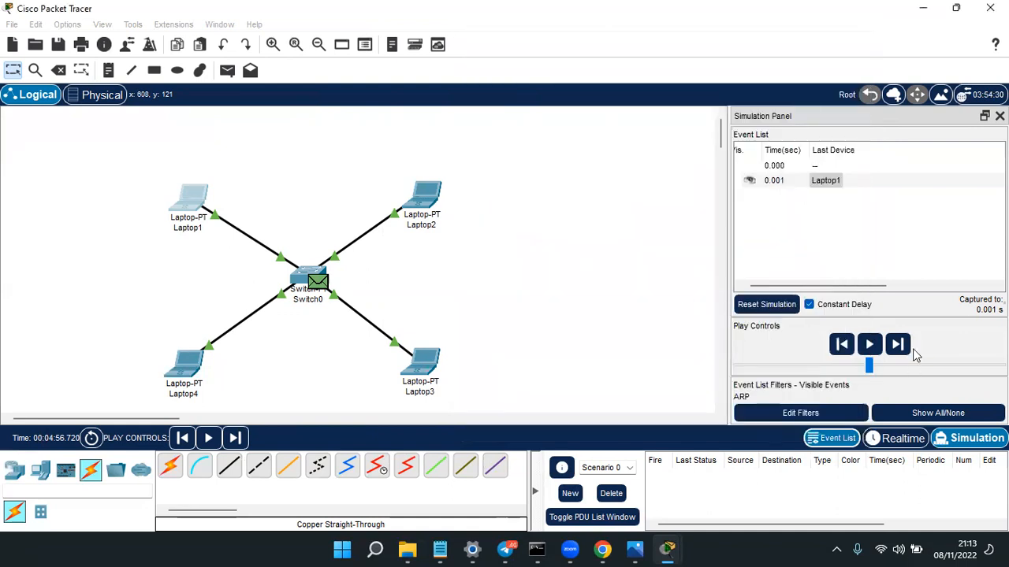
Advance the simulation by one event to flood the ARP request from Switch0, and check Layer 2 of the PDU received at Laptop2
left_click(897, 345)
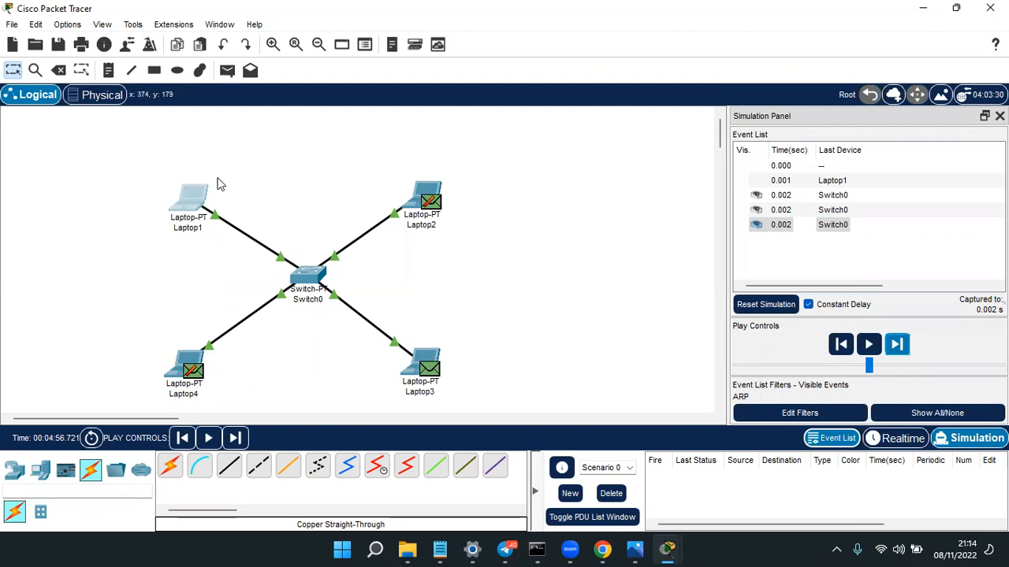
left_click(425, 202)
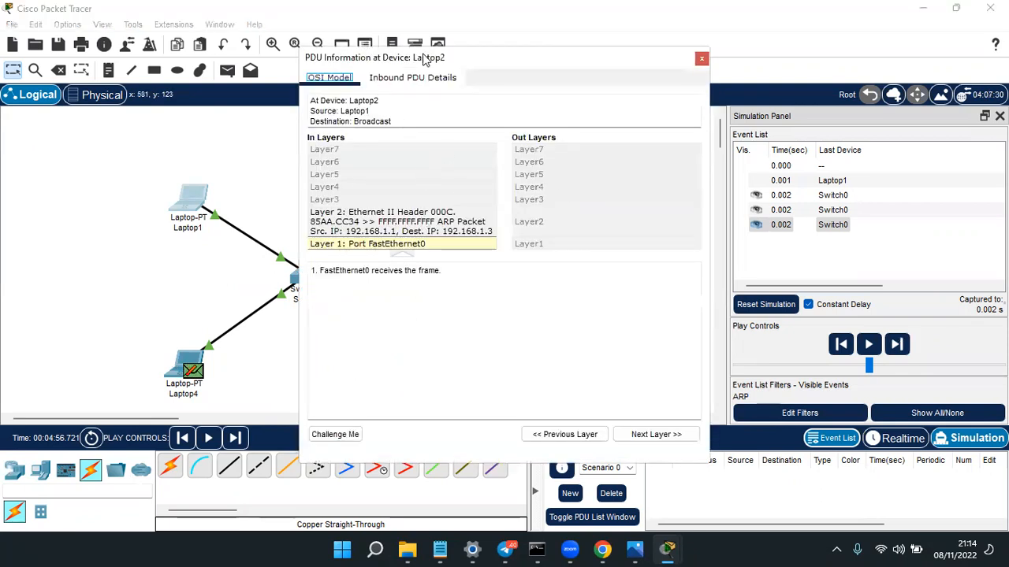
left_click_drag(433, 62, 582, 48)
left_click(495, 207)
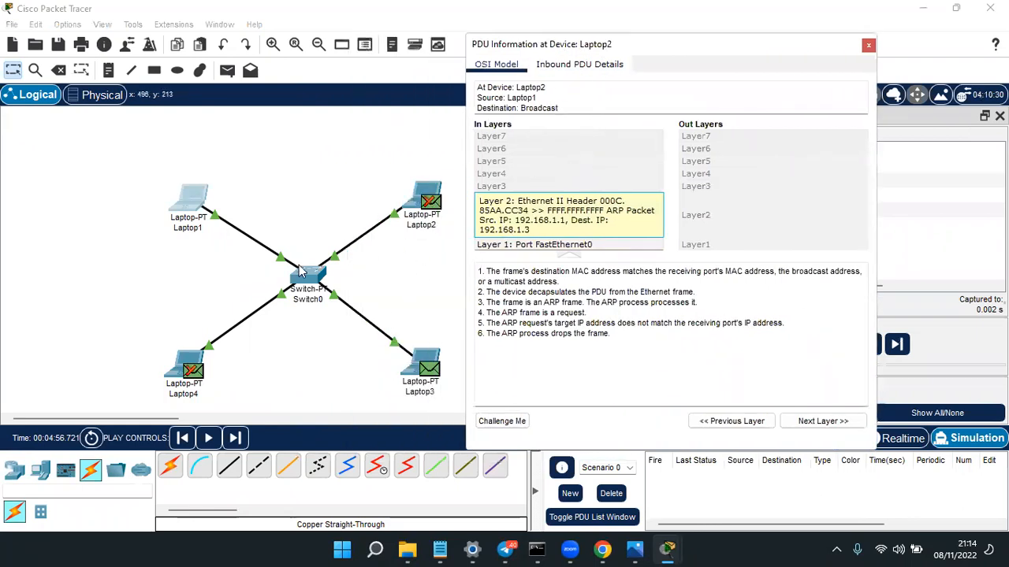
left_click(867, 48)
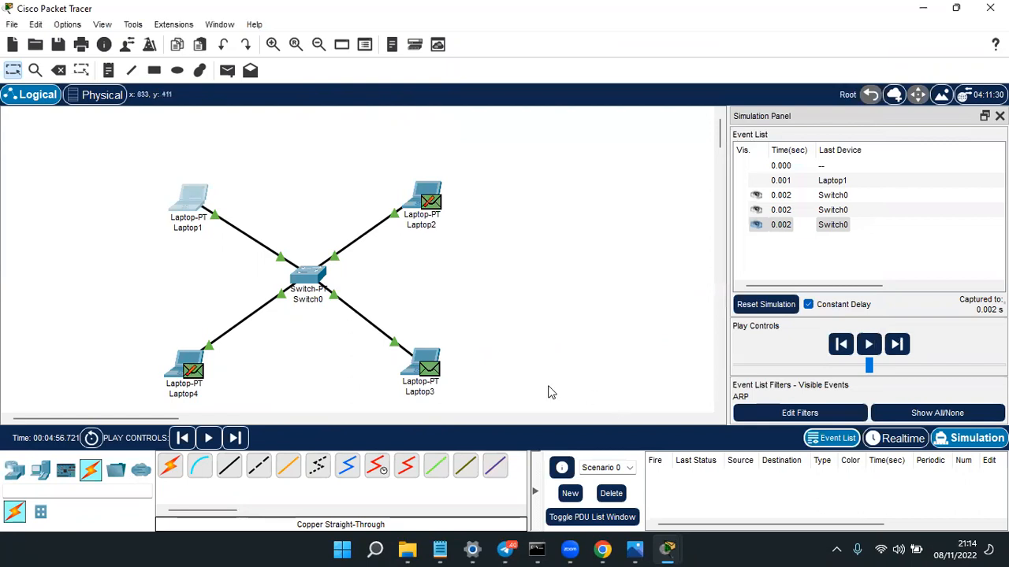
View the inbound and outbound PDU details of the ARP event at Laptop3, and close the PDU information
mouse_move(409, 368)
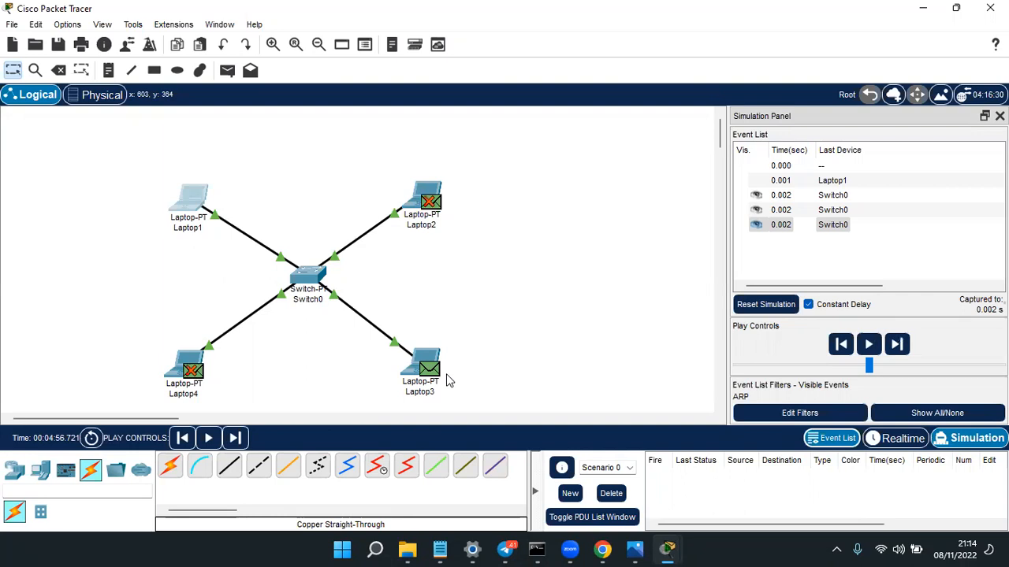
left_click(841, 227)
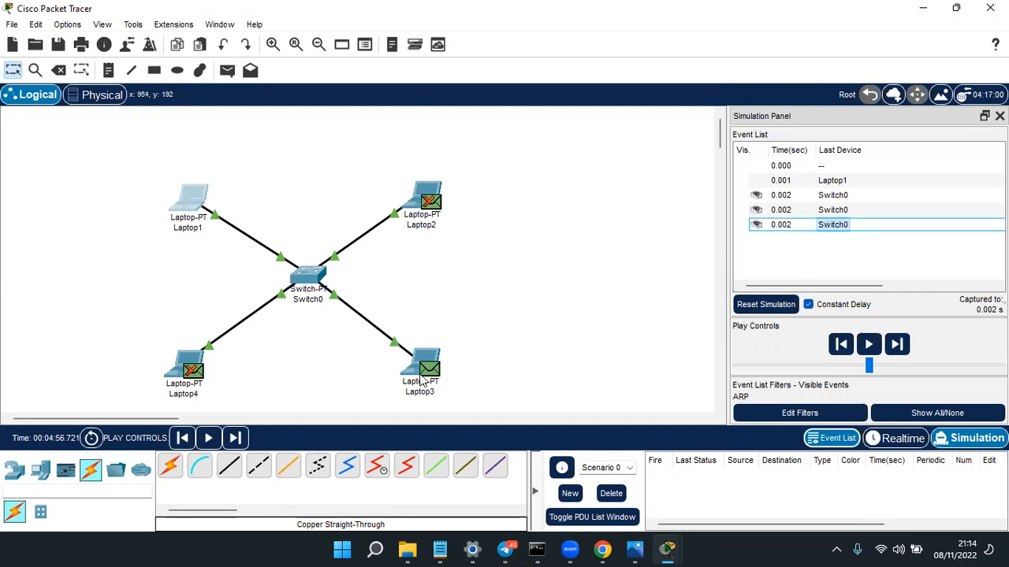
left_click(422, 378)
left_click_drag(513, 61, 564, 49)
left_click(483, 72)
left_click(558, 71)
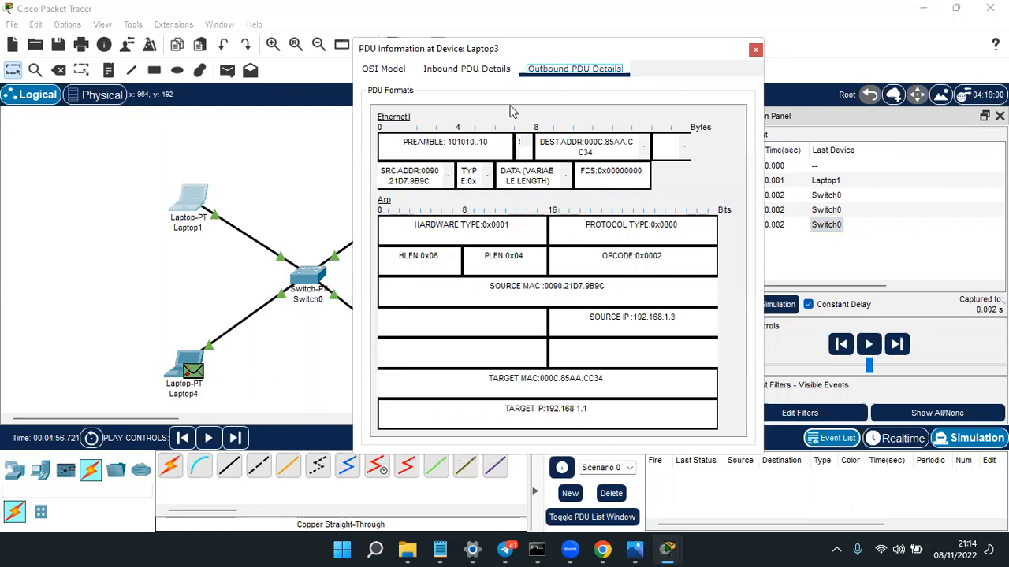
left_click(755, 49)
Check the PDU information of the flooded ARP request at Laptop4 and close it
left_click(414, 197)
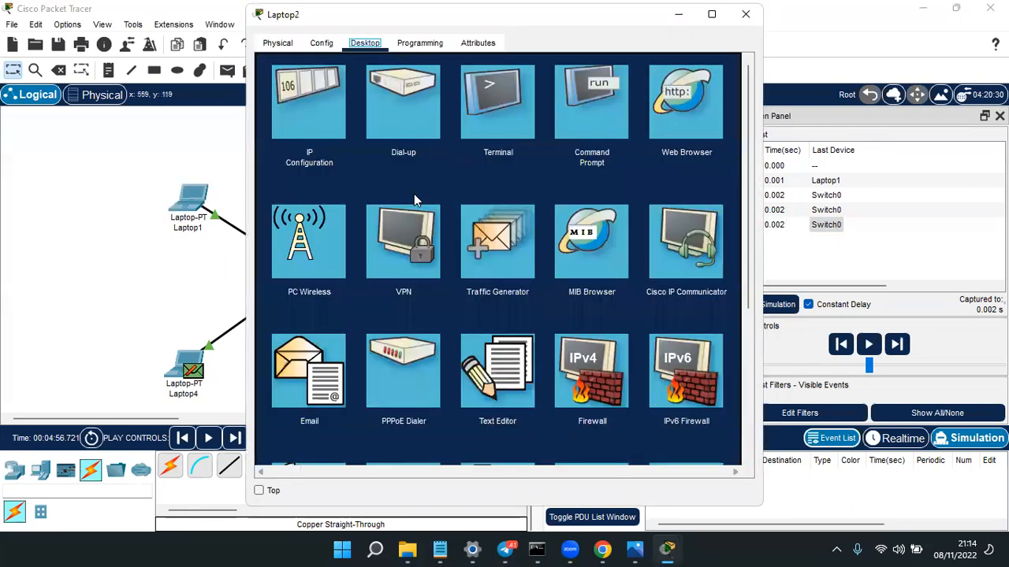
left_click(739, 13)
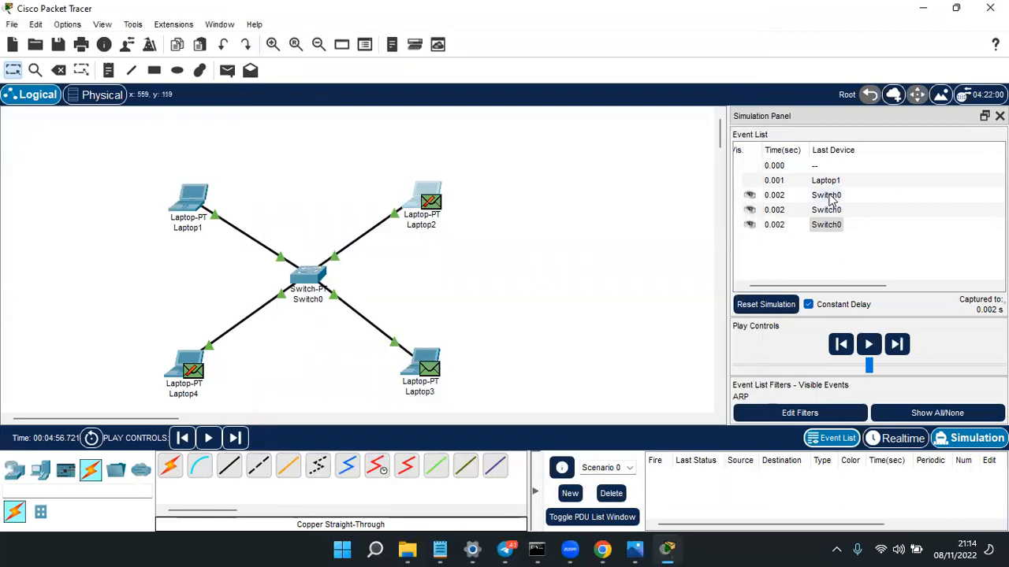
left_click(831, 197)
left_click(431, 77)
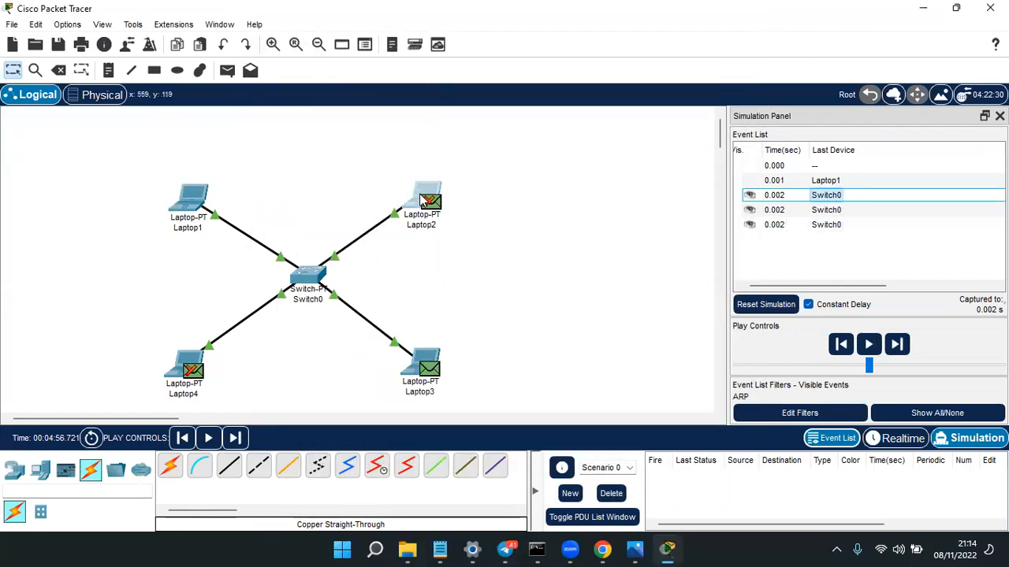
left_click(826, 195)
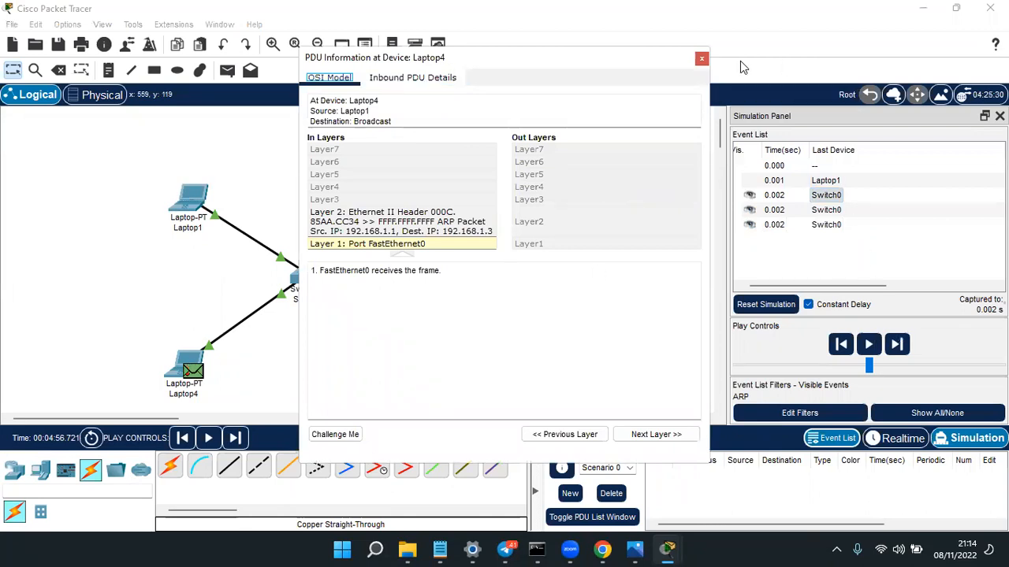
left_click(700, 58)
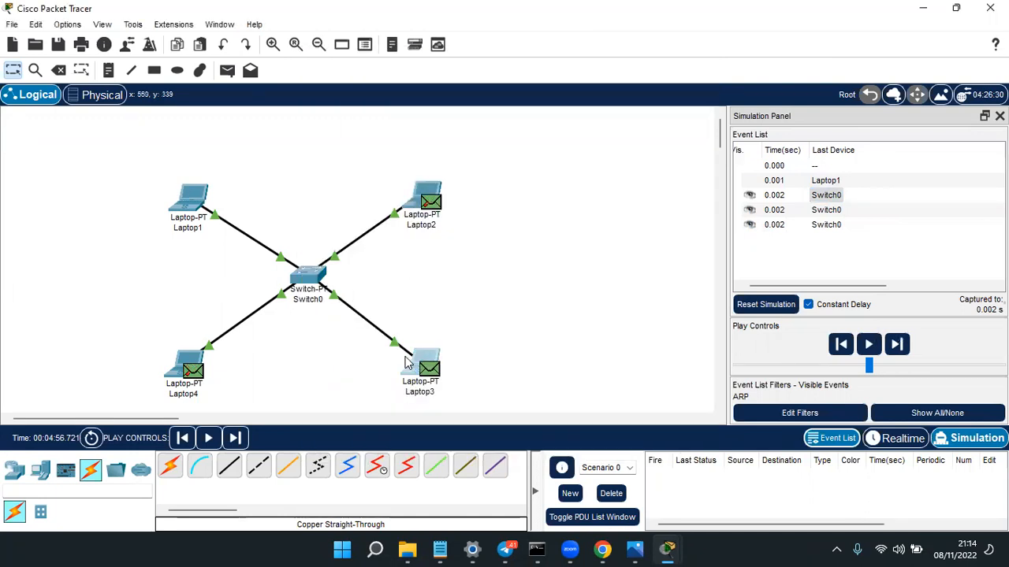
left_click(414, 356)
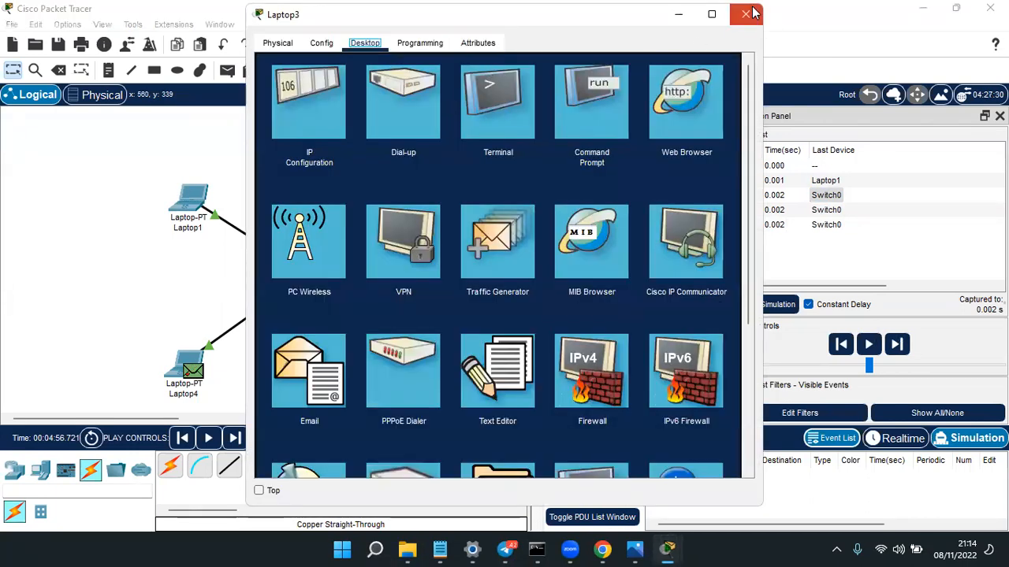
left_click(746, 14)
left_click(829, 227)
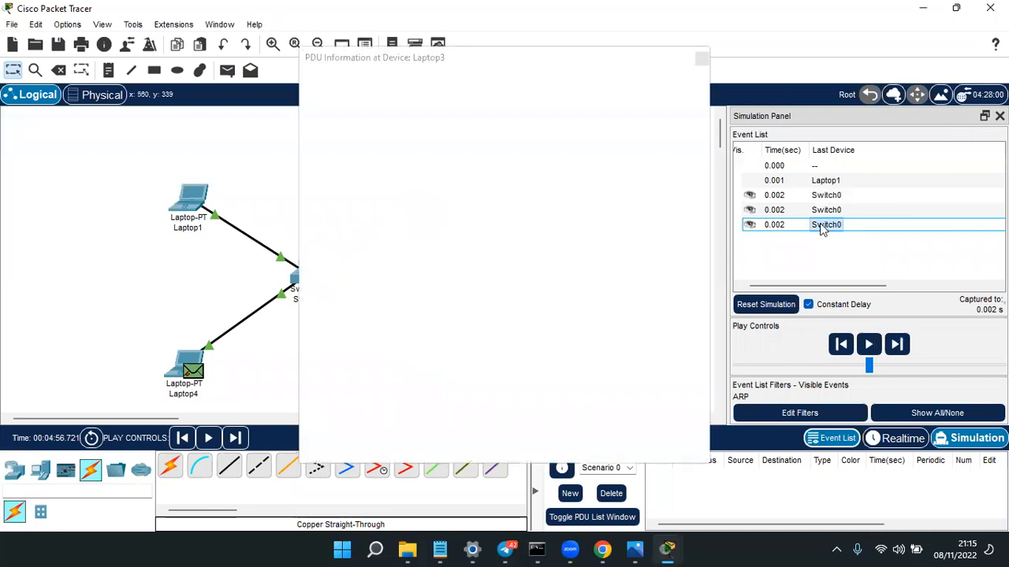
key("Escape")
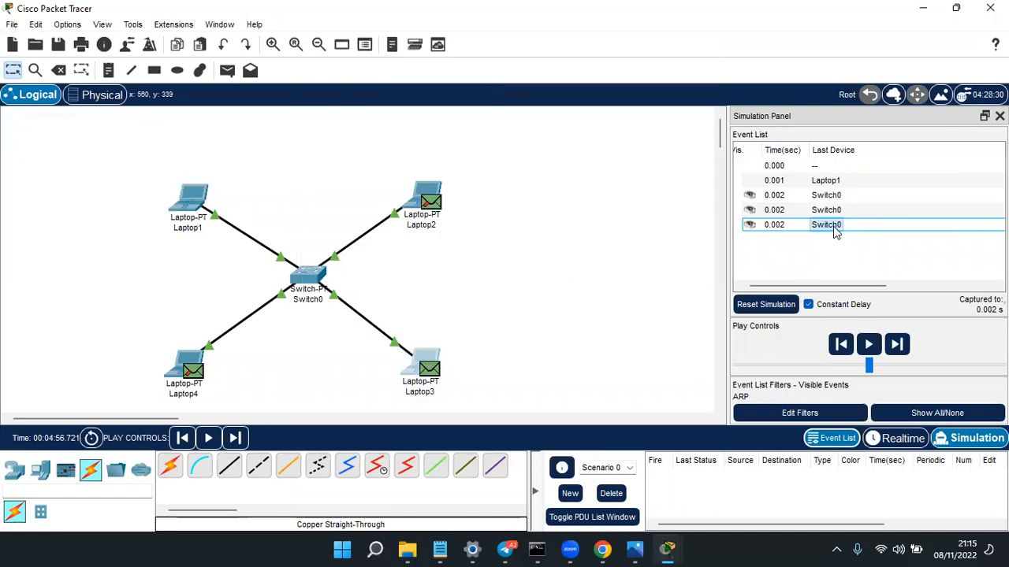
left_click(827, 225)
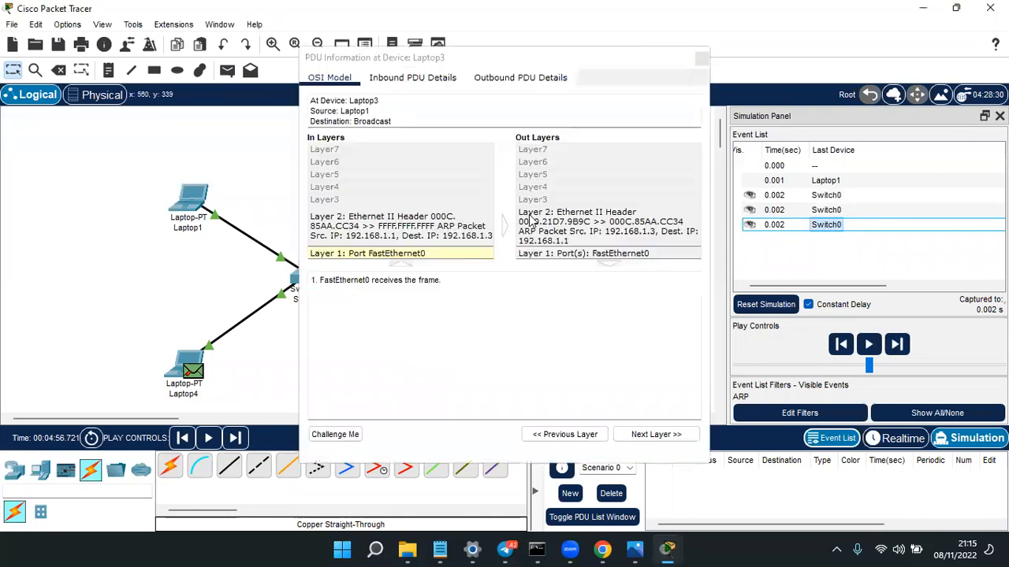
key("Escape")
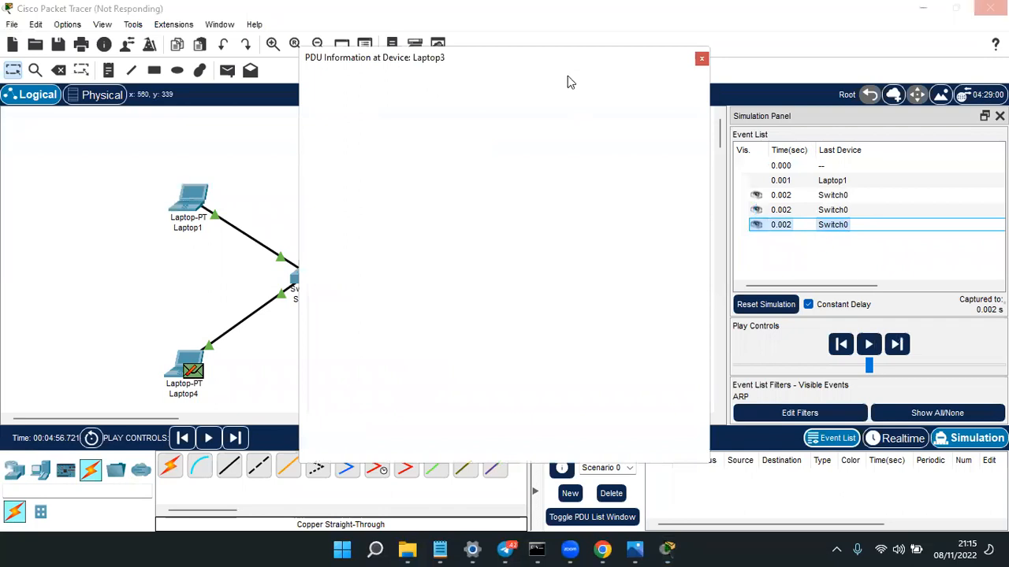
key("Escape")
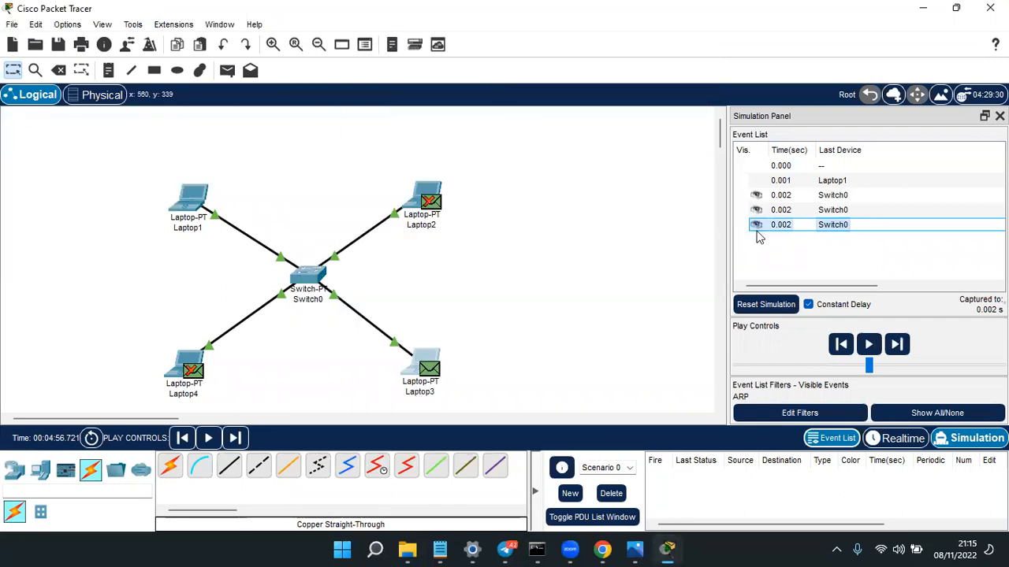
Compare Laptop3's outbound ARP reply with the inbound ARP request in its PDU details, and close the PDU information
left_click(757, 229)
left_click(516, 78)
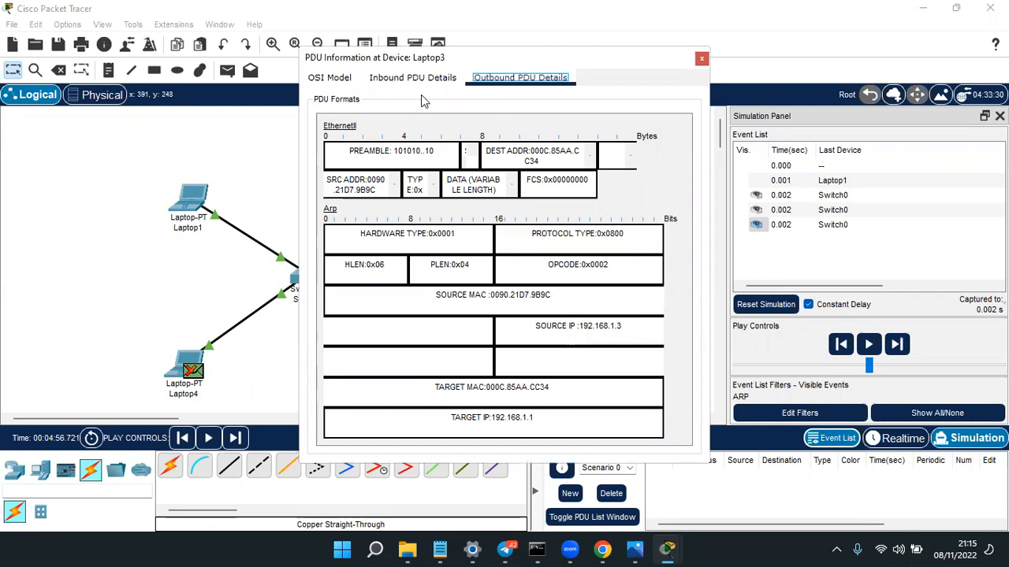
left_click_drag(453, 63, 554, 61)
left_click(513, 76)
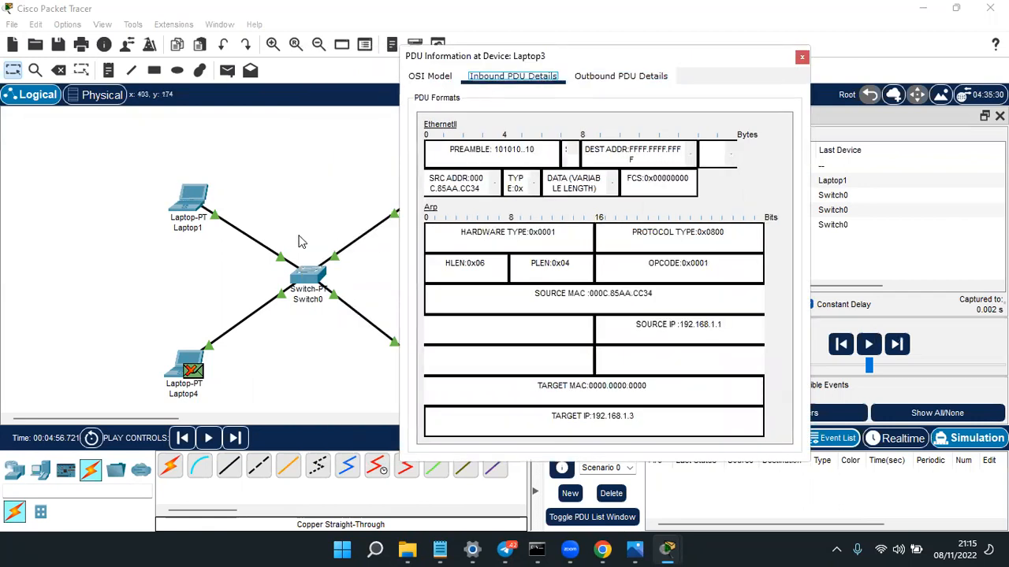
left_click(630, 75)
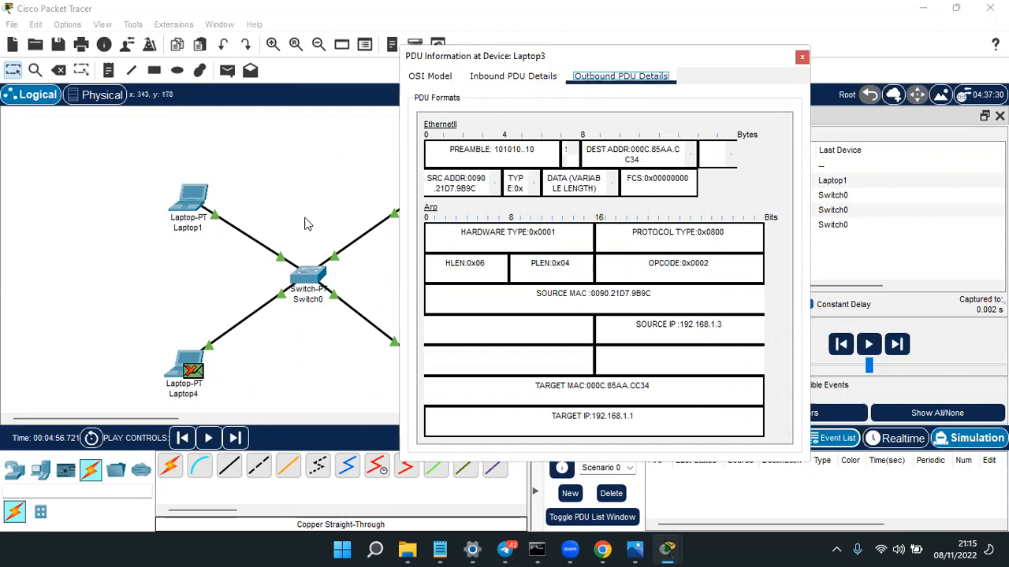
left_click(802, 60)
Advance the simulation by one event to send the ARP reply from Laptop3 to Switch0, and examine its outbound PDU details there
left_click(896, 344)
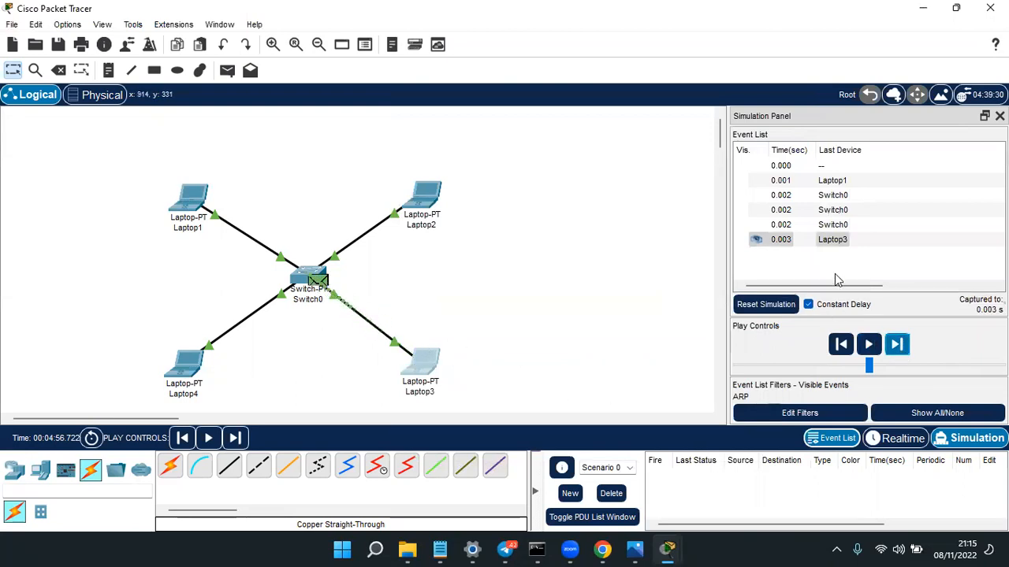
left_click(845, 238)
left_click(845, 239)
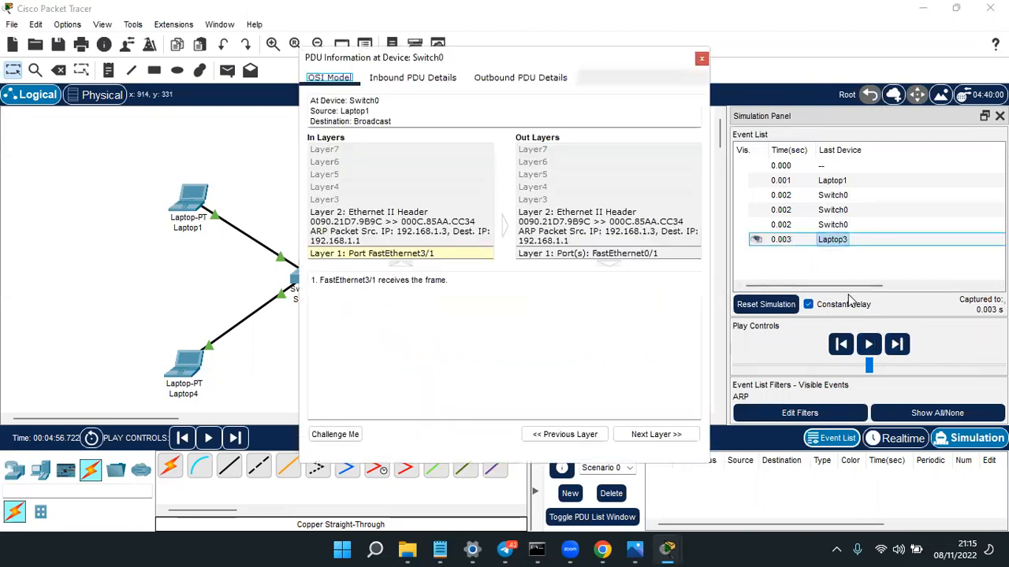
left_click(520, 78)
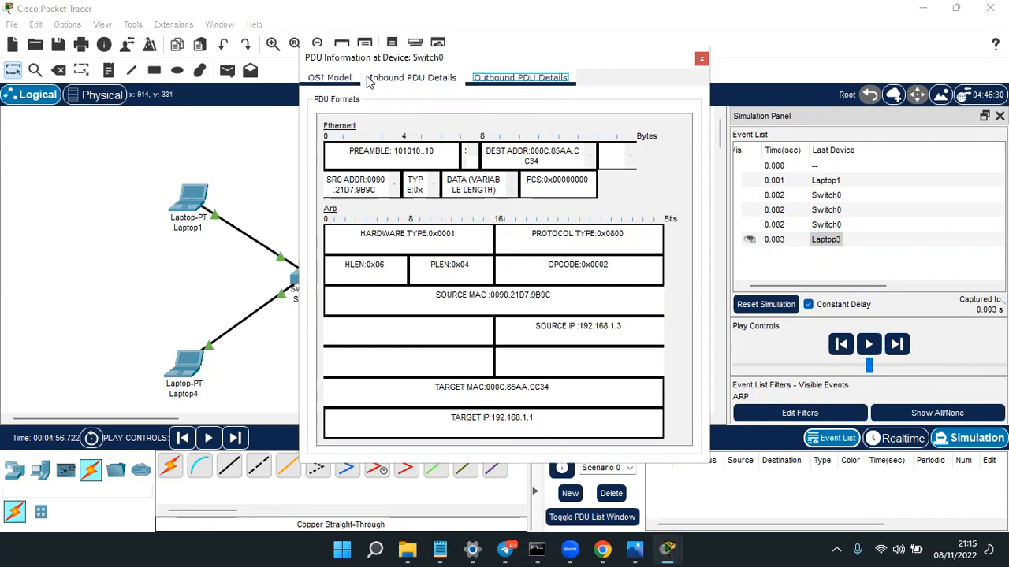
left_click(701, 59)
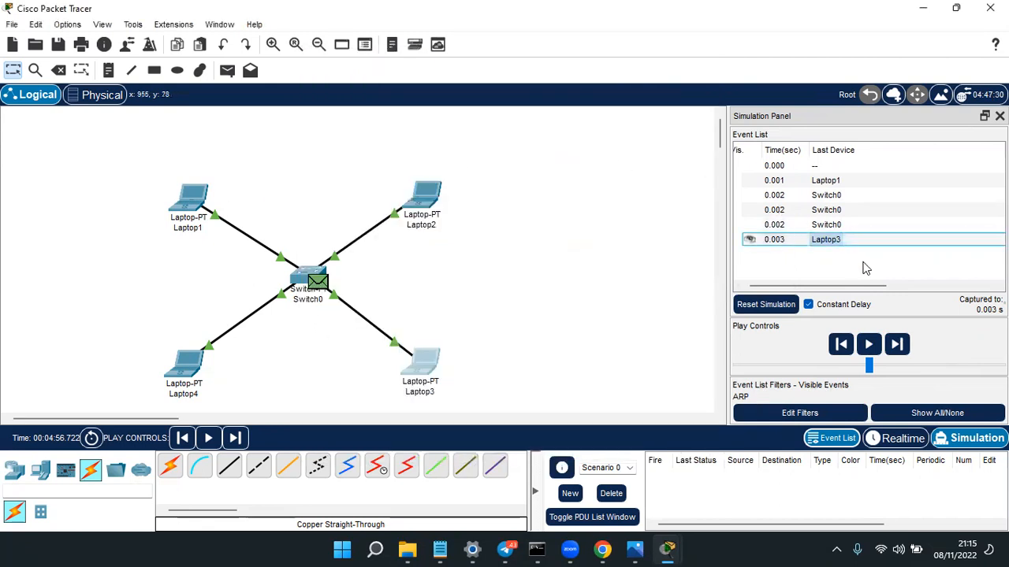
Advance the simulation by one event to deliver the ARP reply from Switch0 to Laptop1, and open its PDU information there
left_click(897, 344)
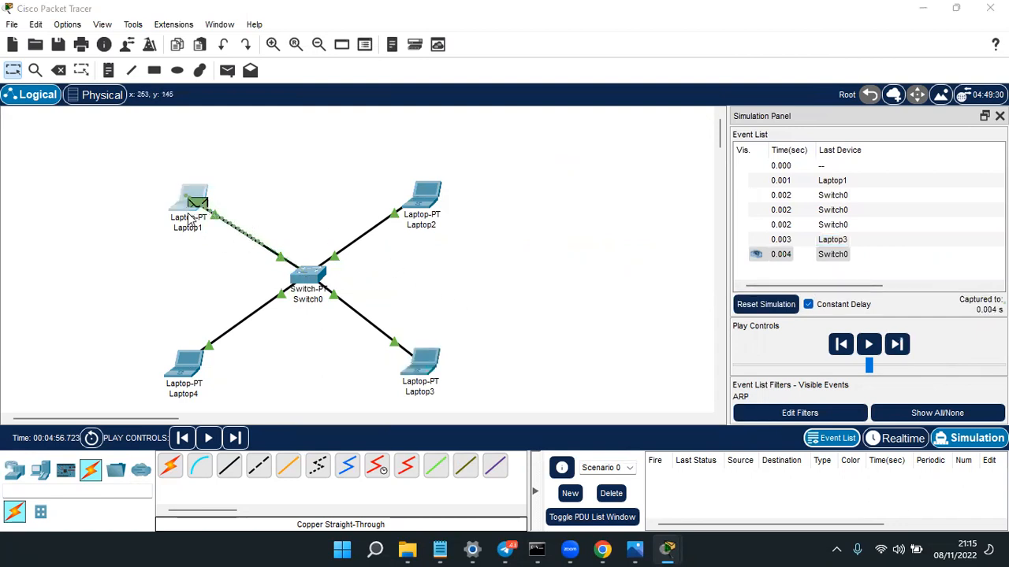
left_click(189, 199)
left_click(540, 39)
left_click(827, 254)
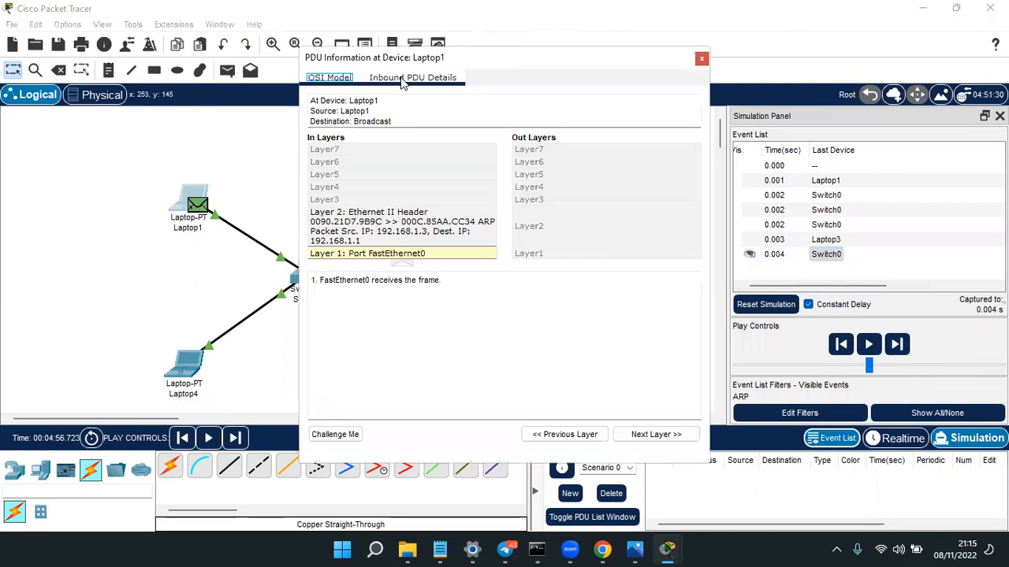
Examine the inbound PDU details and OSI model of the ARP reply at Laptop1, and close the PDU information
left_click(413, 78)
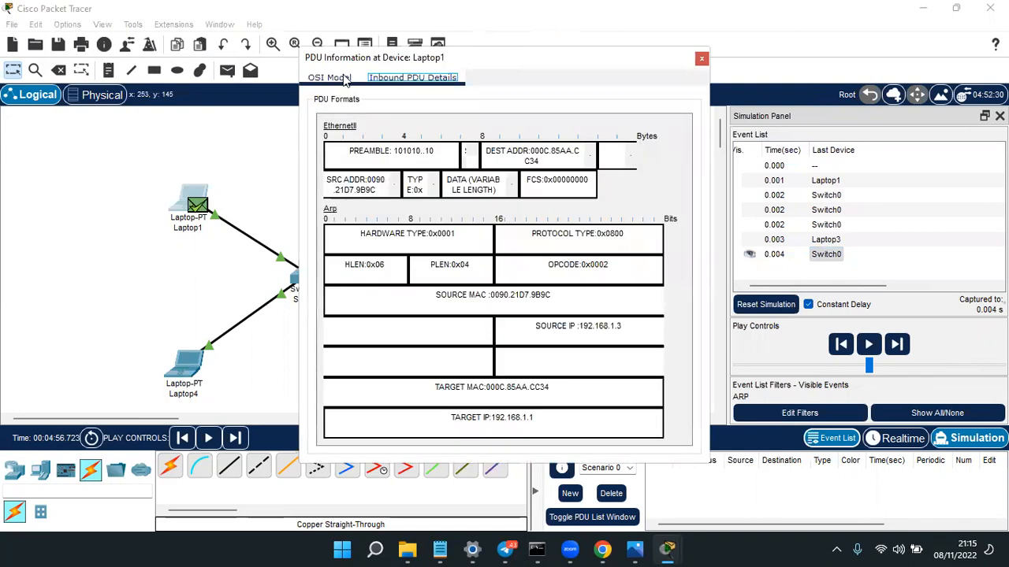
left_click_drag(445, 55, 498, 28)
left_click(384, 52)
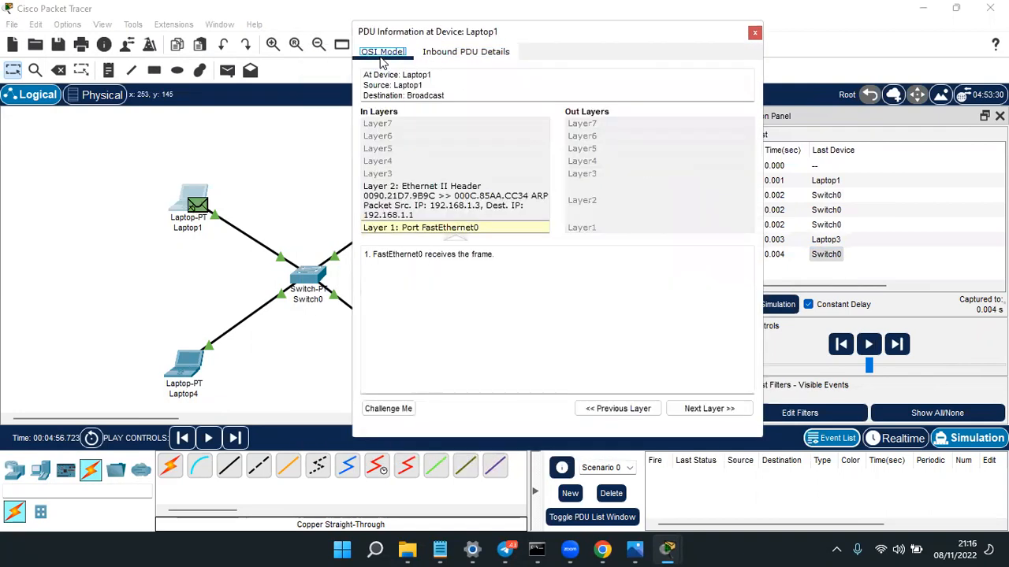
left_click(455, 53)
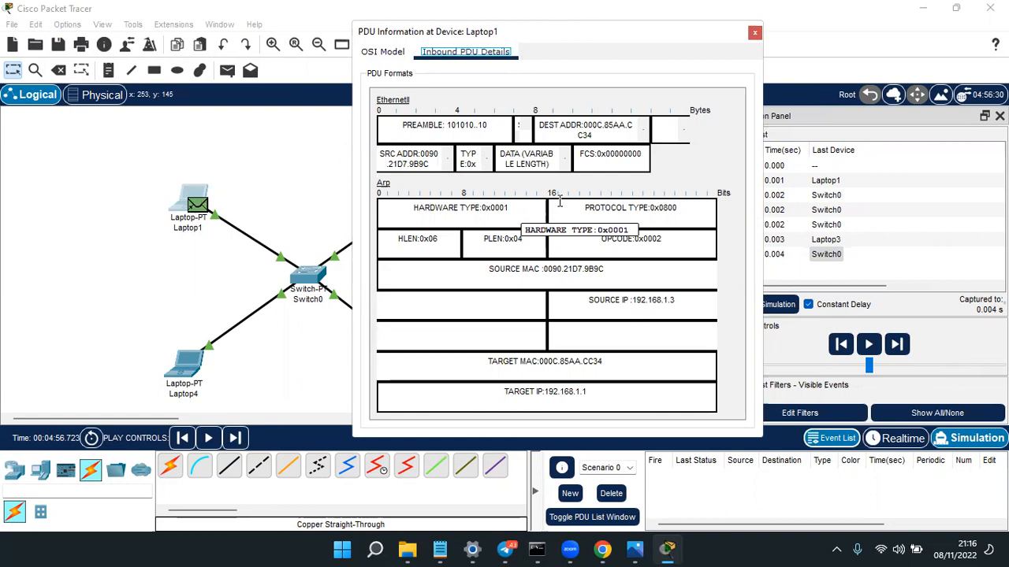
left_click(754, 32)
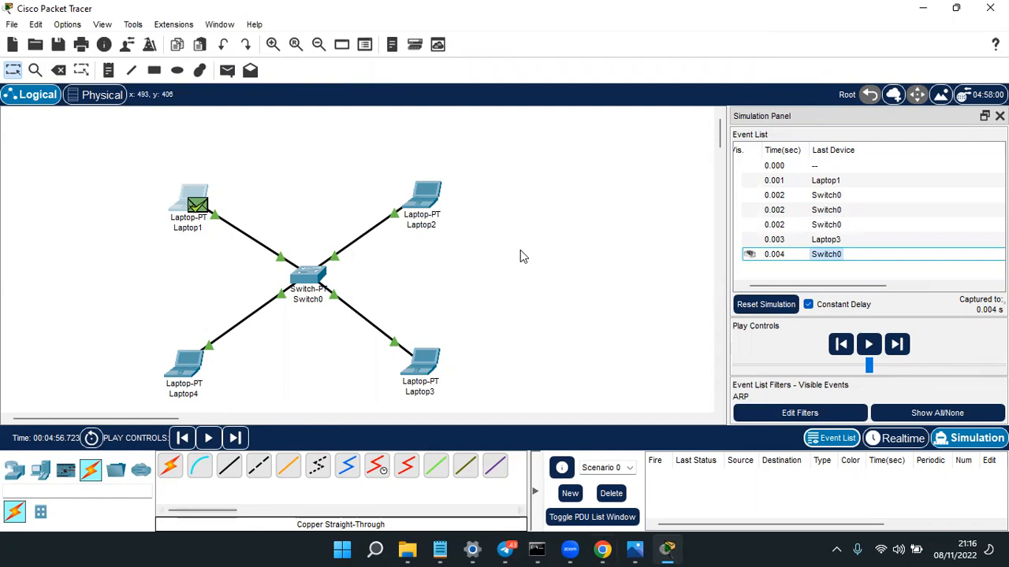
Review the task list in the topology screenshot in the image viewer, and recheck the ARP reply's PDU information at Laptop1
key("alt+Tab")
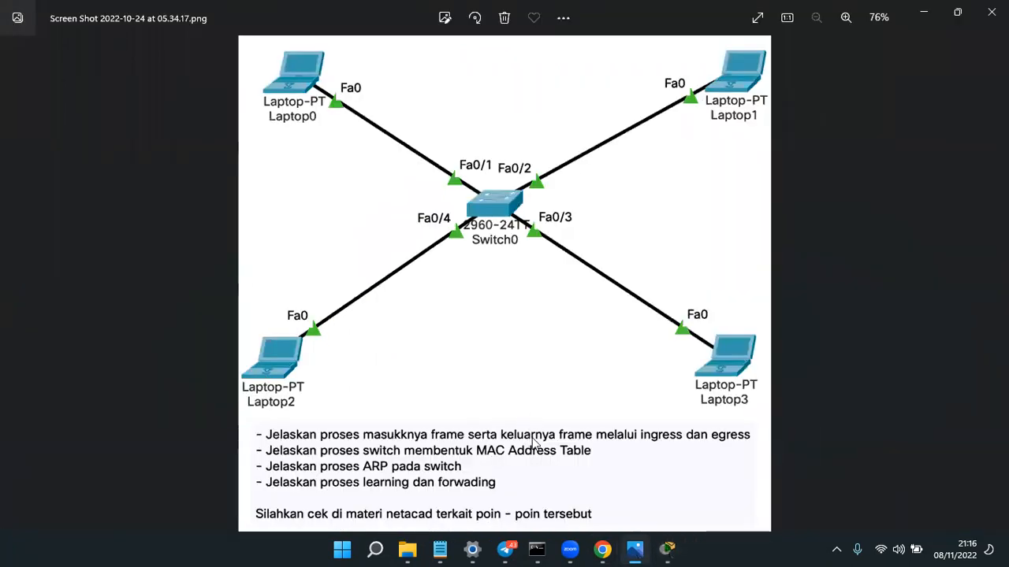
left_click(923, 12)
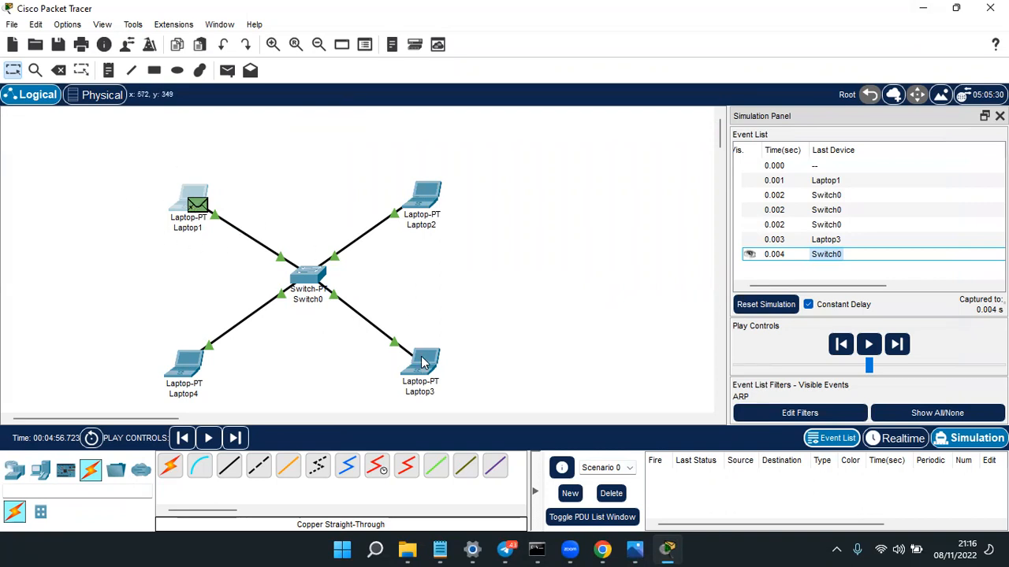
left_click(198, 206)
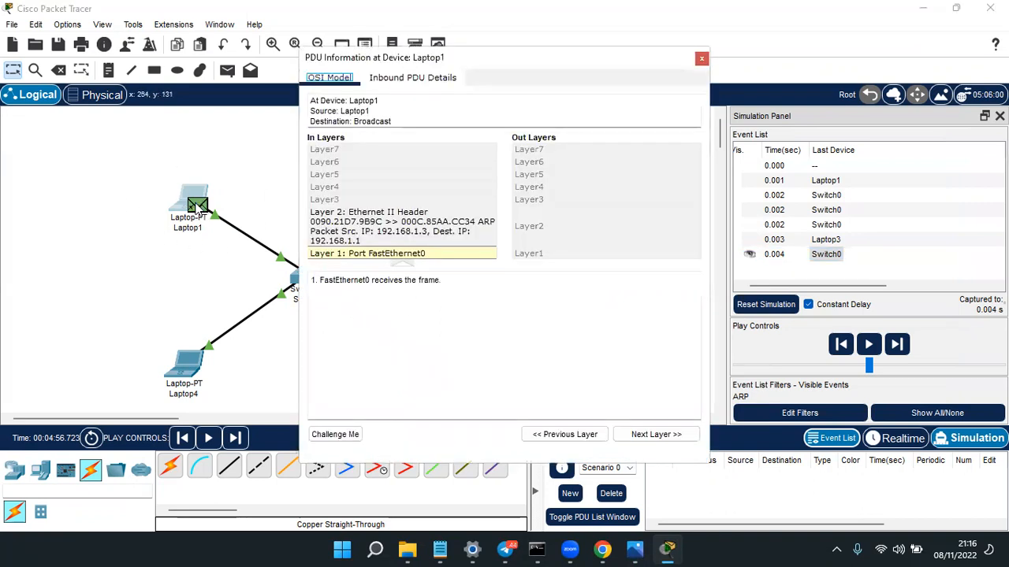
left_click(700, 58)
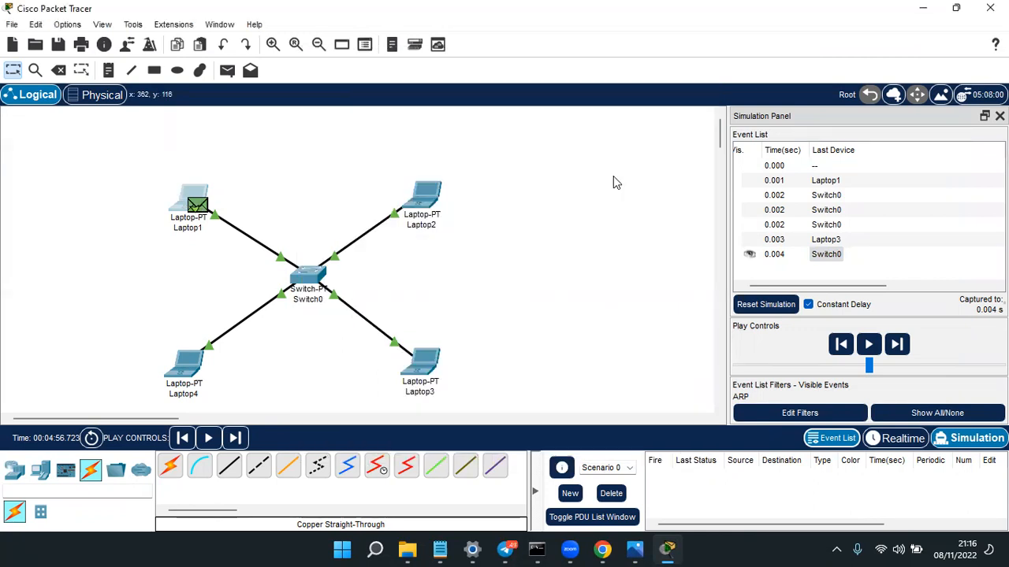
Return to the 0.003 s event from Laptop3 and open the ARP reply's PDU information at Switch0
left_click(426, 366)
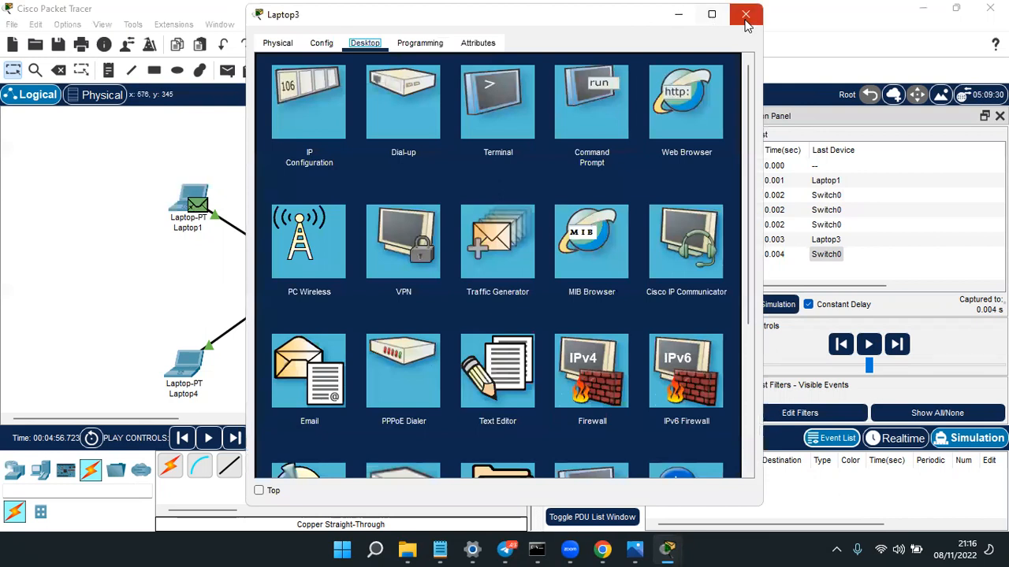
left_click(744, 21)
left_click(778, 257)
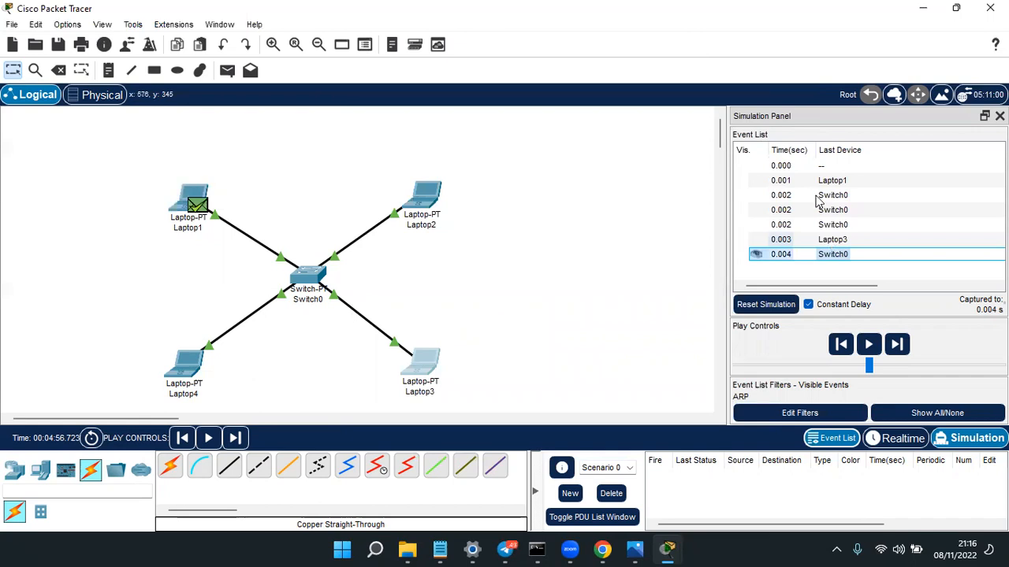
left_click(856, 240)
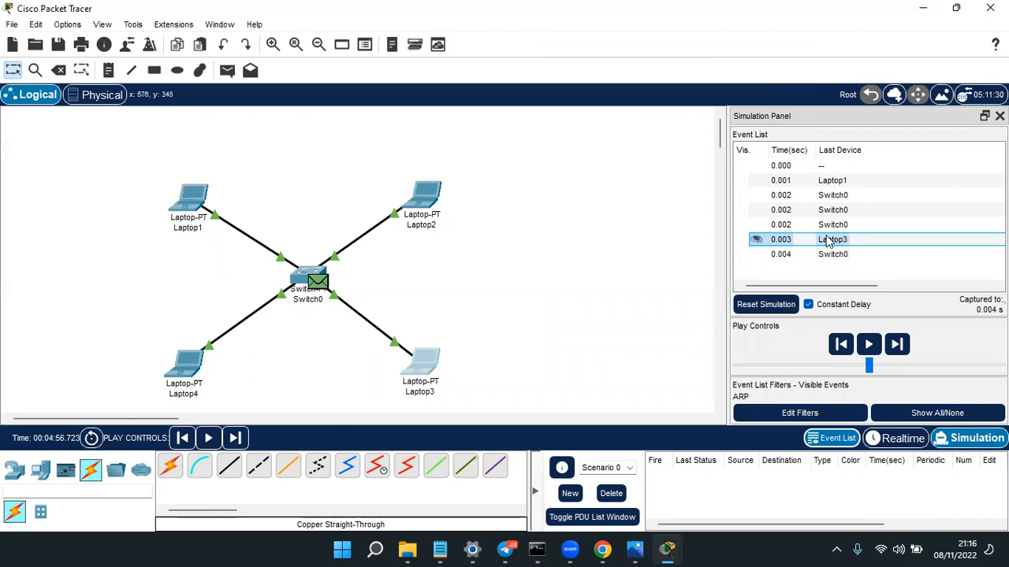
left_click(834, 248)
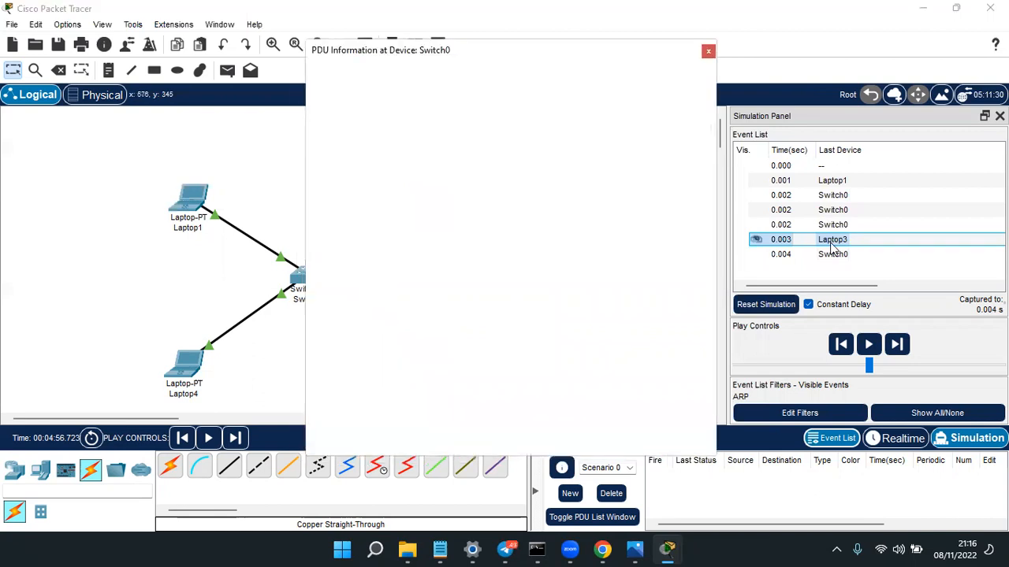
left_click(806, 240)
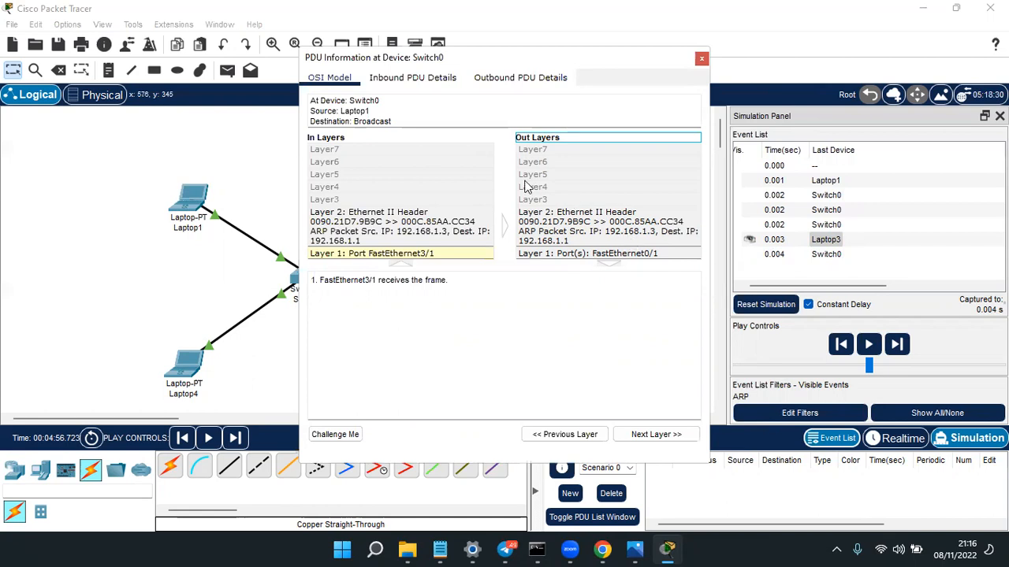
Consult the task list in the topology screenshot, and view the ARP reply's outbound PDU details at Switch0
left_click(635, 549)
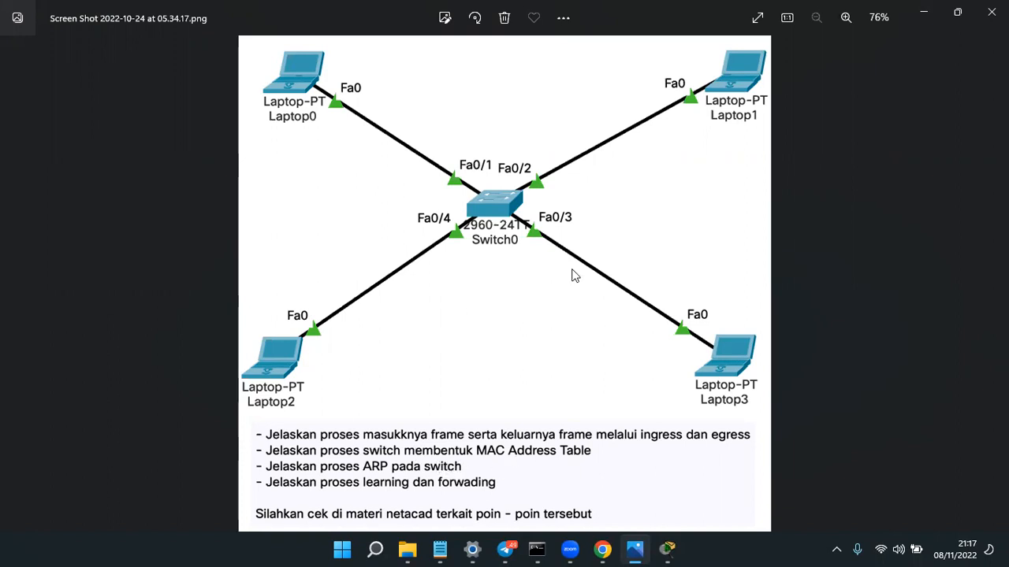
left_click(924, 18)
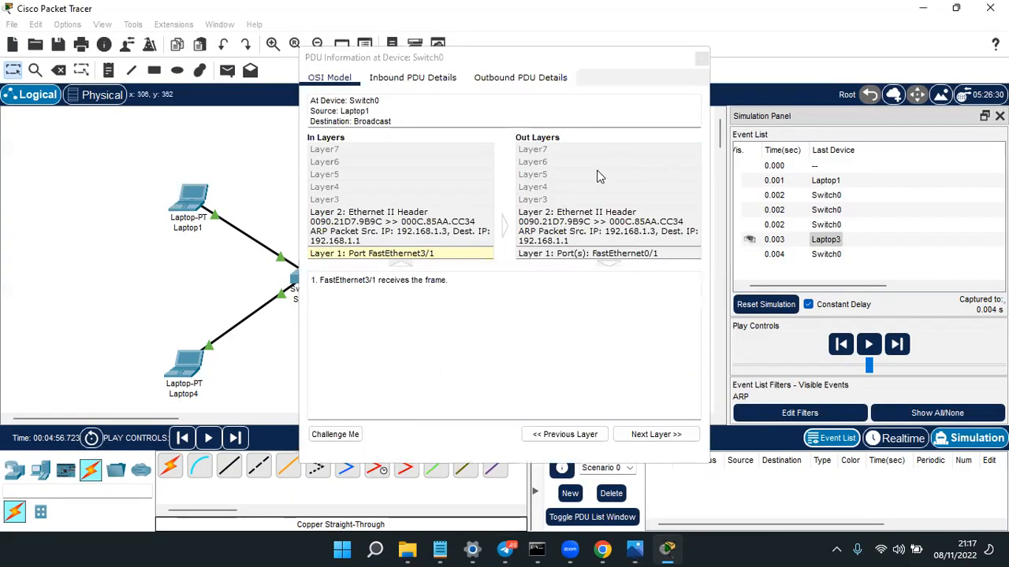
left_click(498, 80)
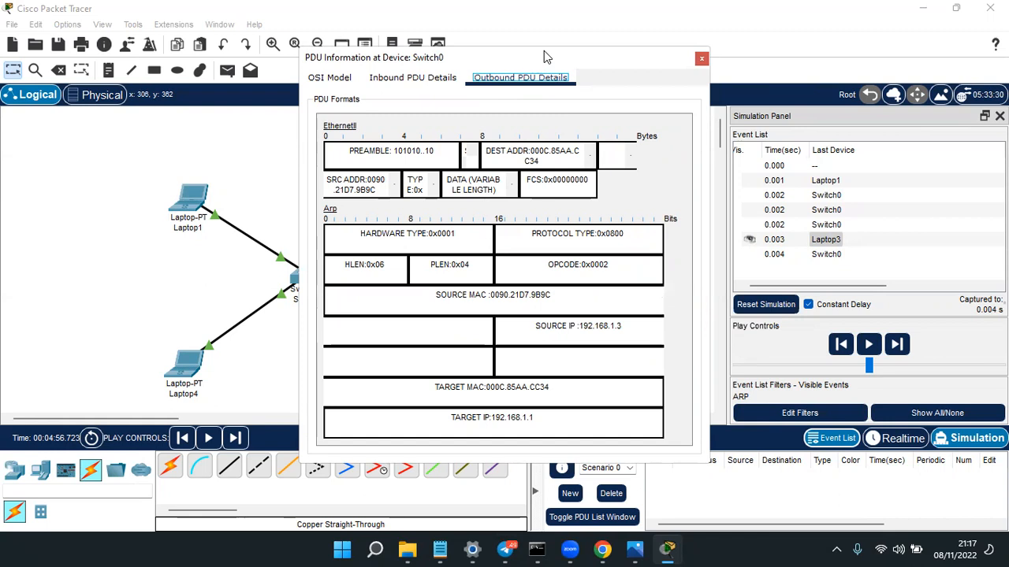
left_click_drag(543, 65, 650, 56)
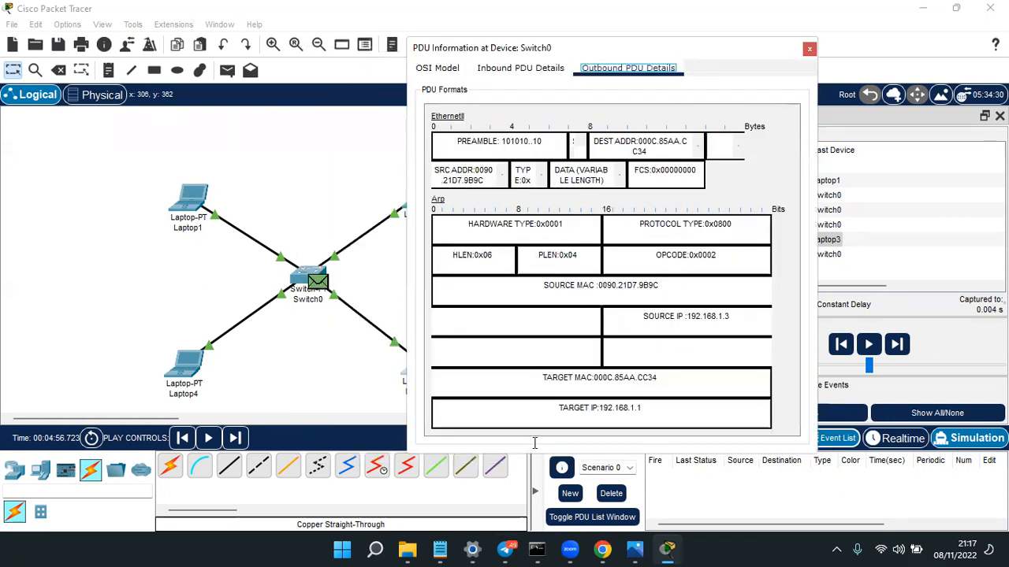
Reread the explanation points in the topology screenshot, and close Switch0's PDU information
left_click(634, 549)
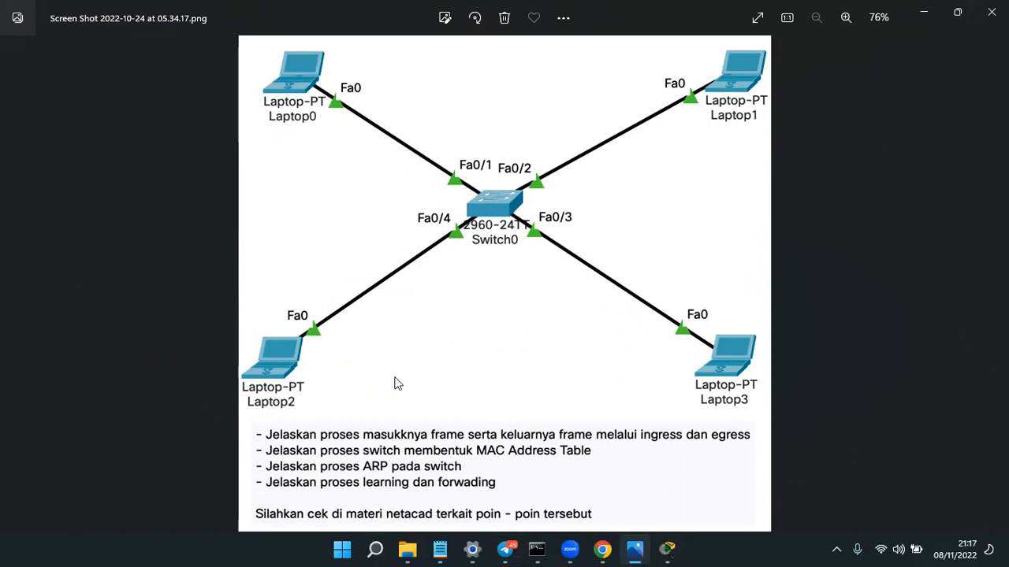
left_click(922, 16)
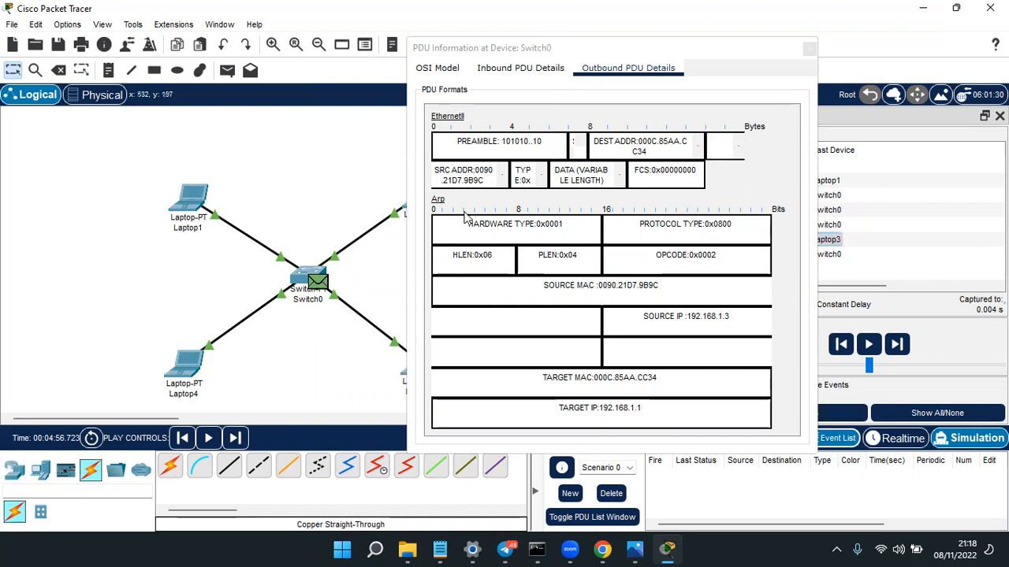
left_click(809, 48)
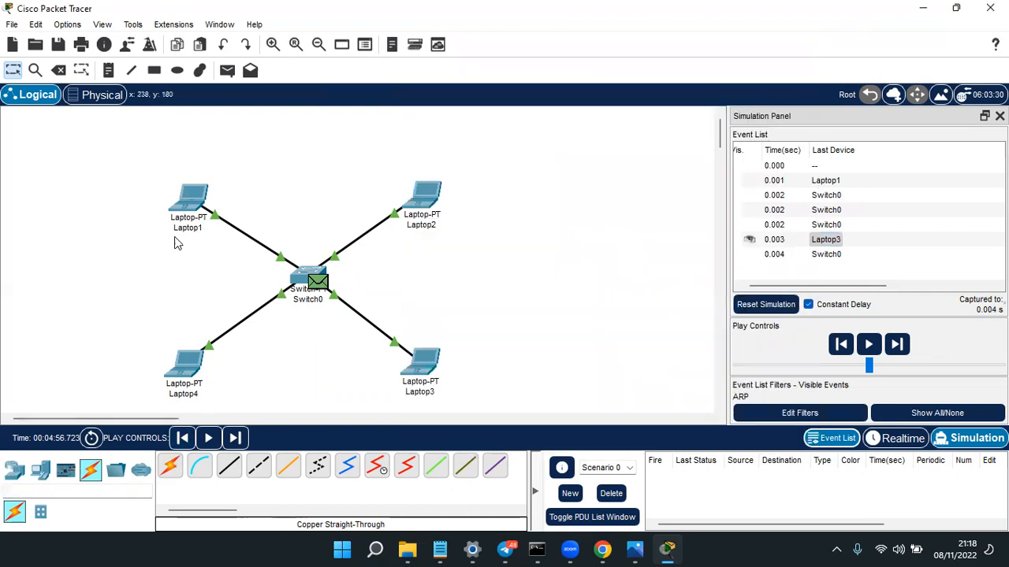